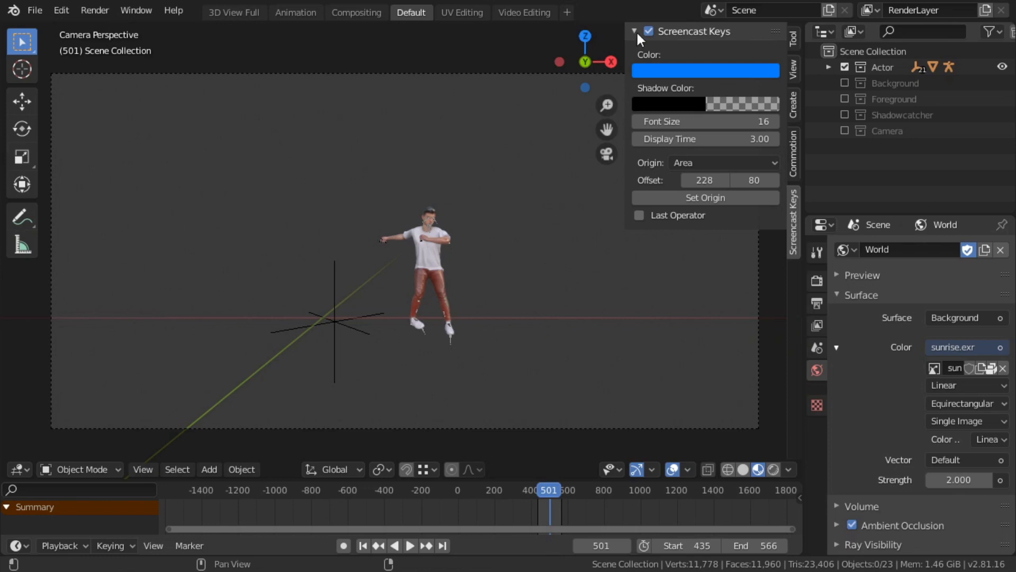
# Exclude the Actor collection and review the Background, Foreground, Shadowcatcher and Camera collections one at a time
pyautogui.click(844, 67)
pyautogui.click(845, 84)
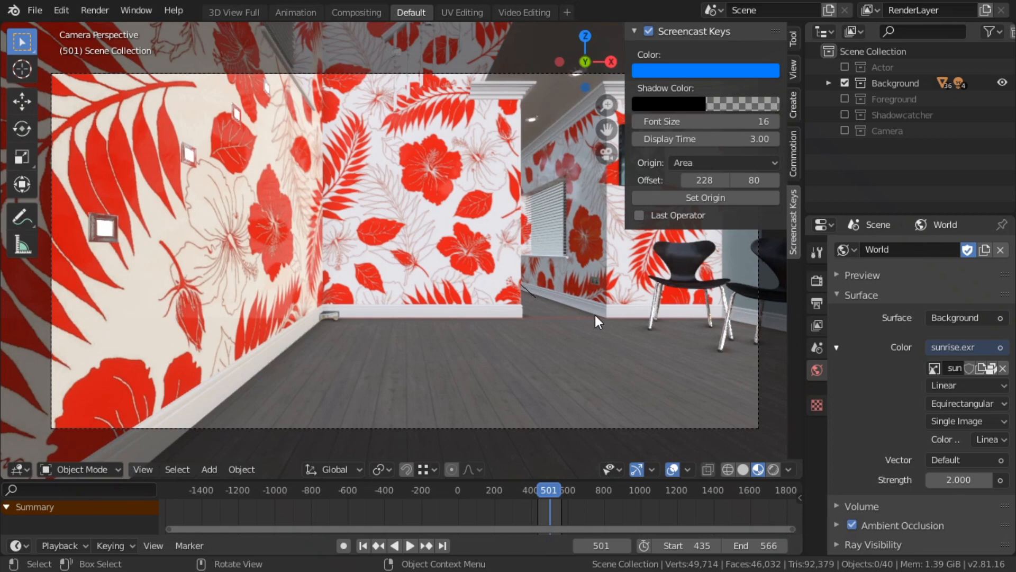
pyautogui.click(844, 83)
pyautogui.click(845, 99)
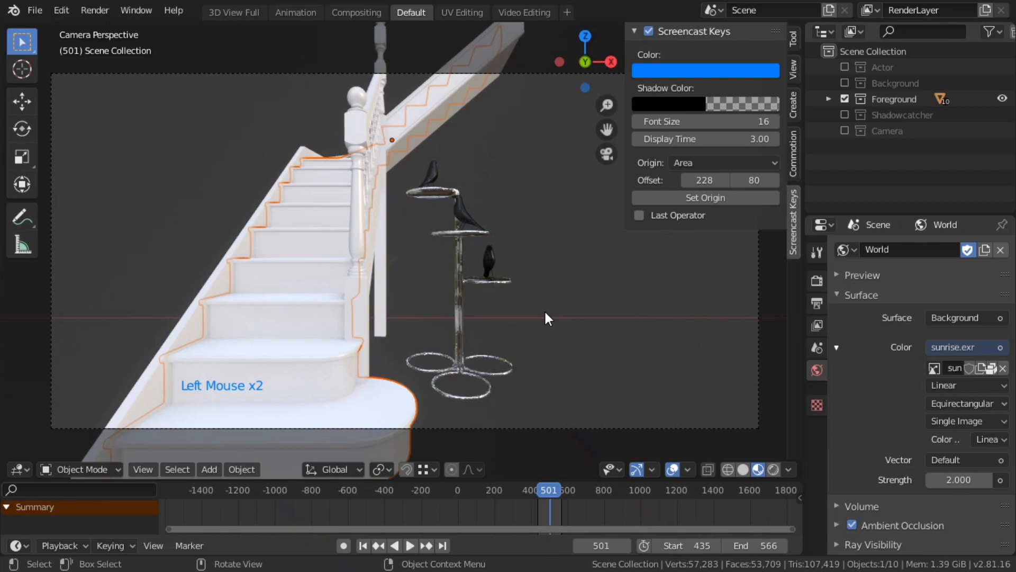
pyautogui.click(845, 99)
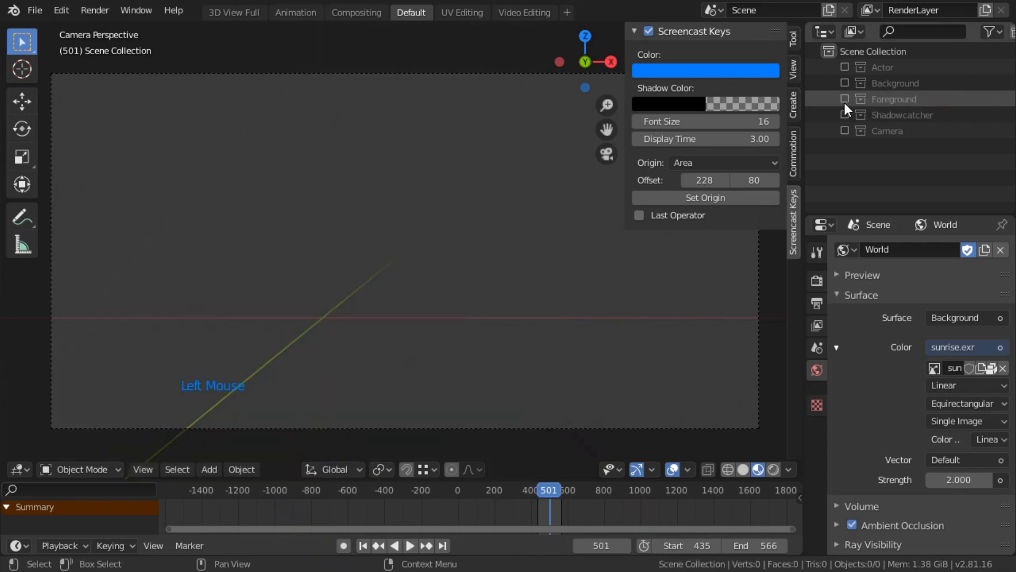
pyautogui.click(845, 115)
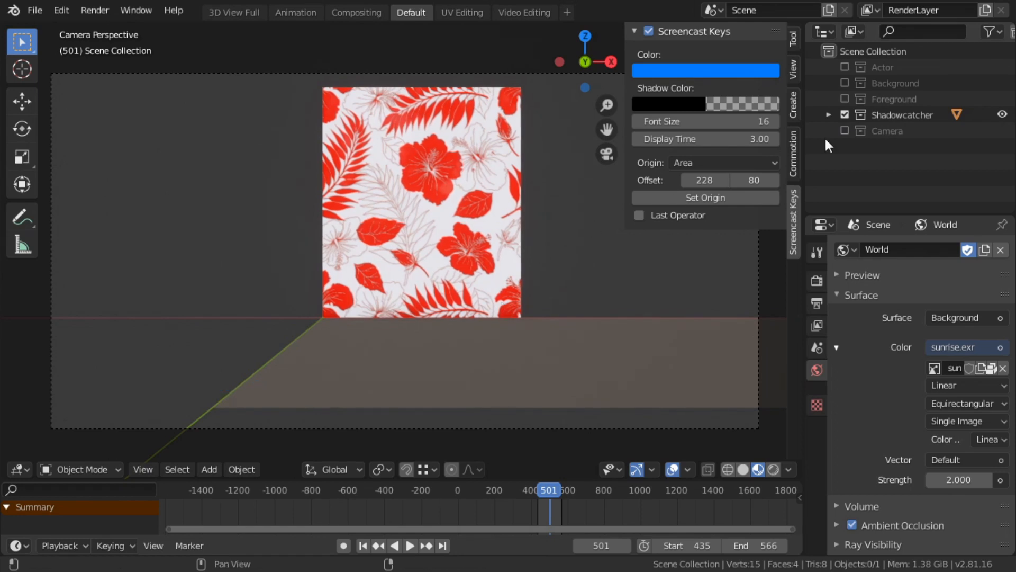
pyautogui.click(845, 115)
pyautogui.click(845, 130)
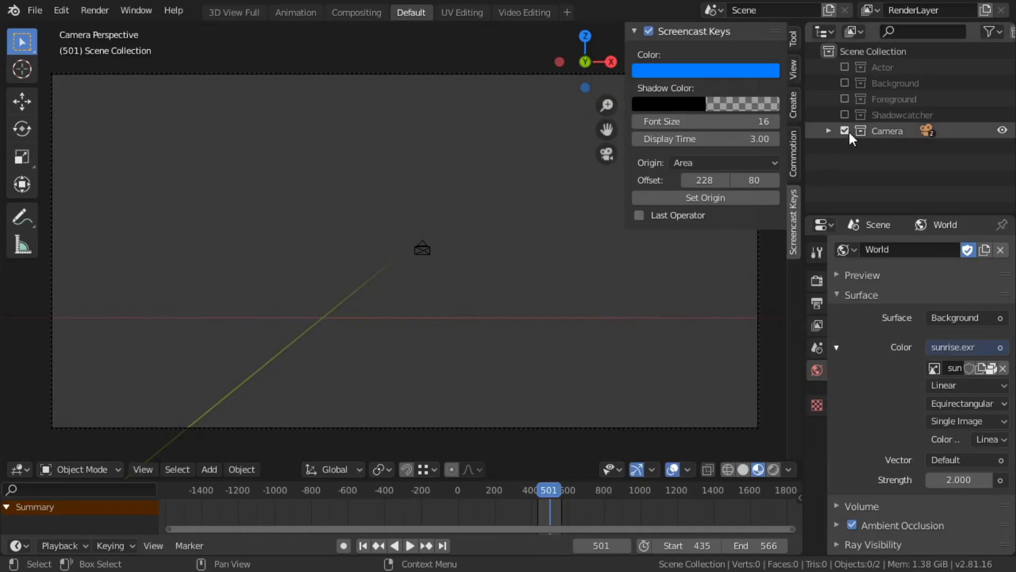
# Exclude the Camera collection and include the Background and Foreground collections together
pyautogui.click(846, 130)
pyautogui.click(845, 83)
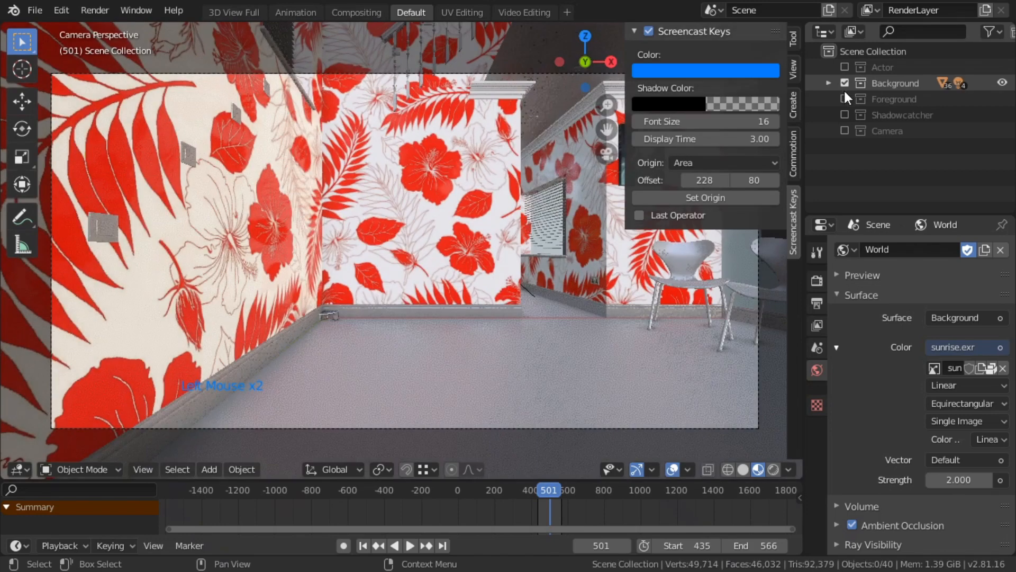
pyautogui.click(844, 99)
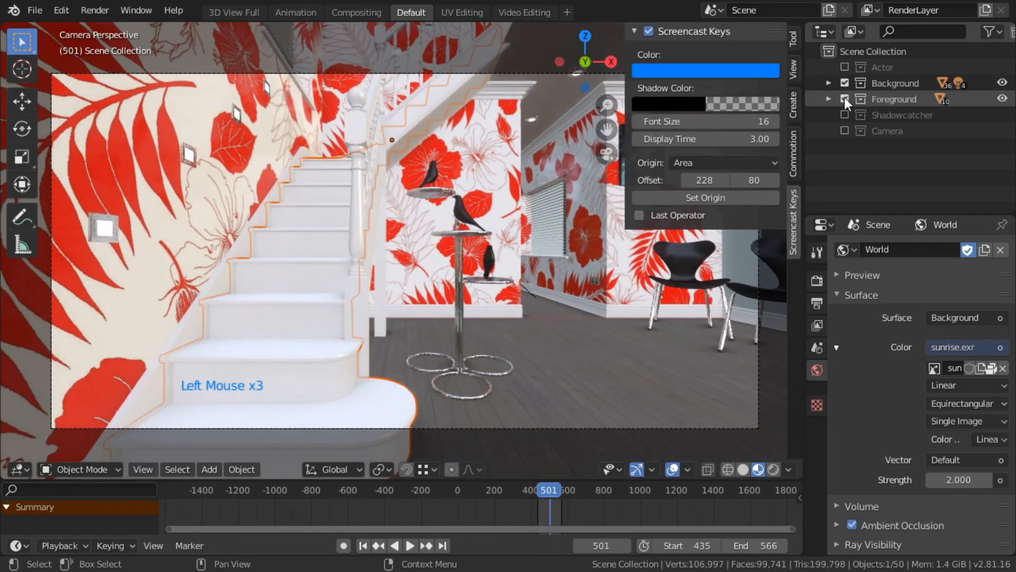
# Set the output resolution to 1920 px by 1080 px
pyautogui.click(817, 303)
pyautogui.doubleClick(959, 267)
pyautogui.write('1920')
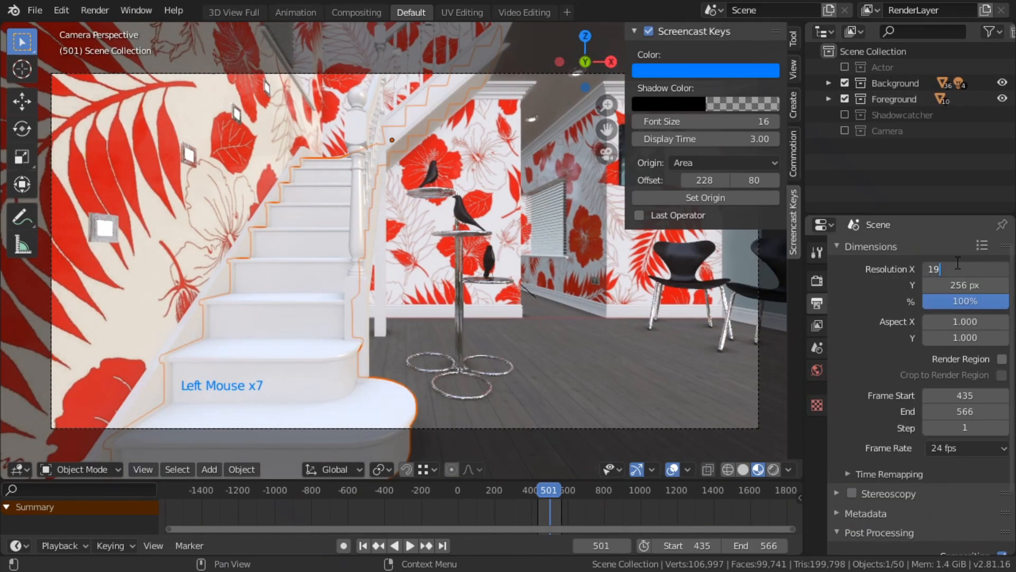
pyautogui.press('Tab')
pyautogui.write('1080')
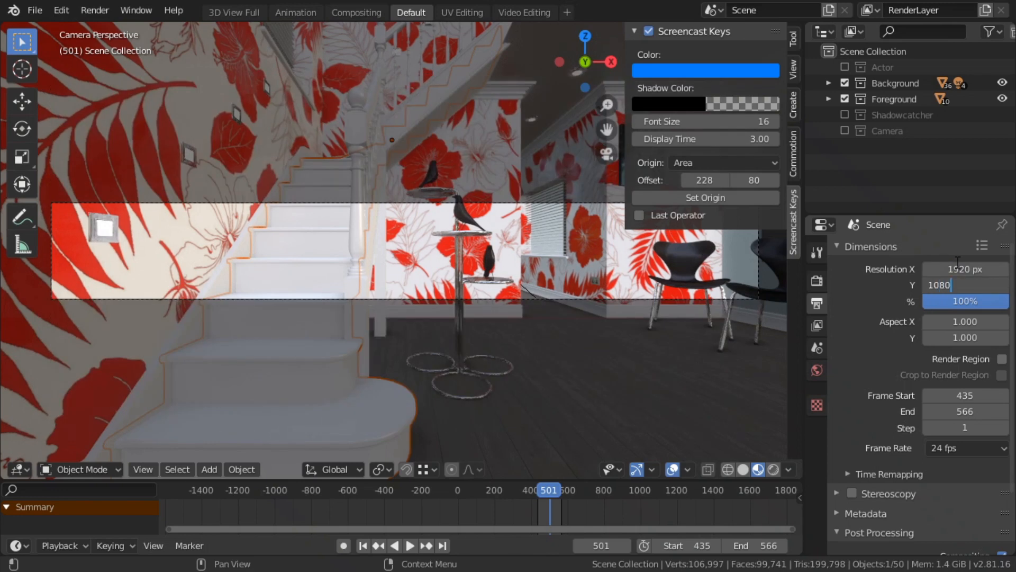
pyautogui.press('Return')
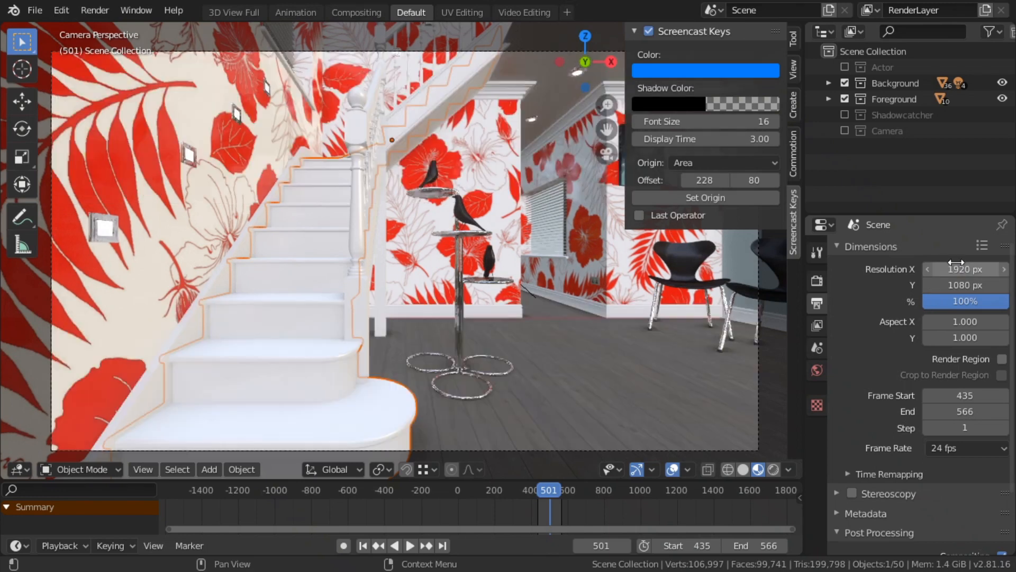
# Set the Cycles render samples to 256 and collapse the Pixel Filter settings under Film
pyautogui.click(816, 288)
pyautogui.doubleClick(958, 360)
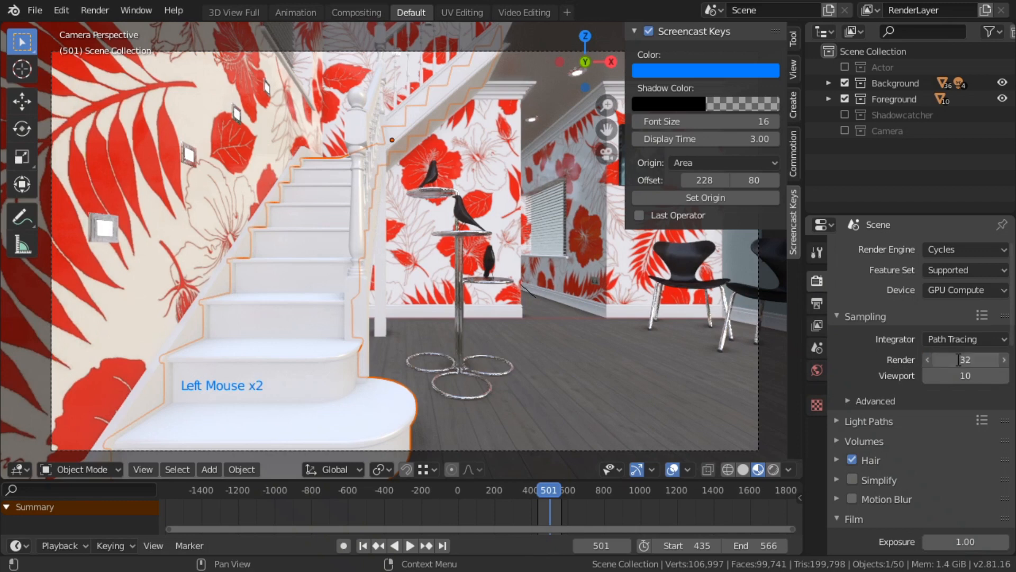
pyautogui.write('256')
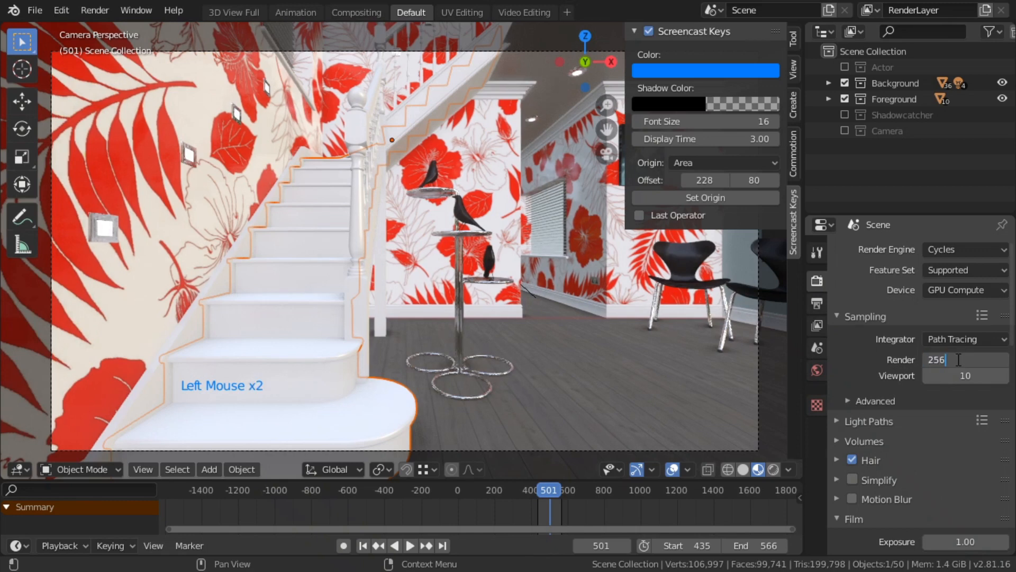
pyautogui.press('Return')
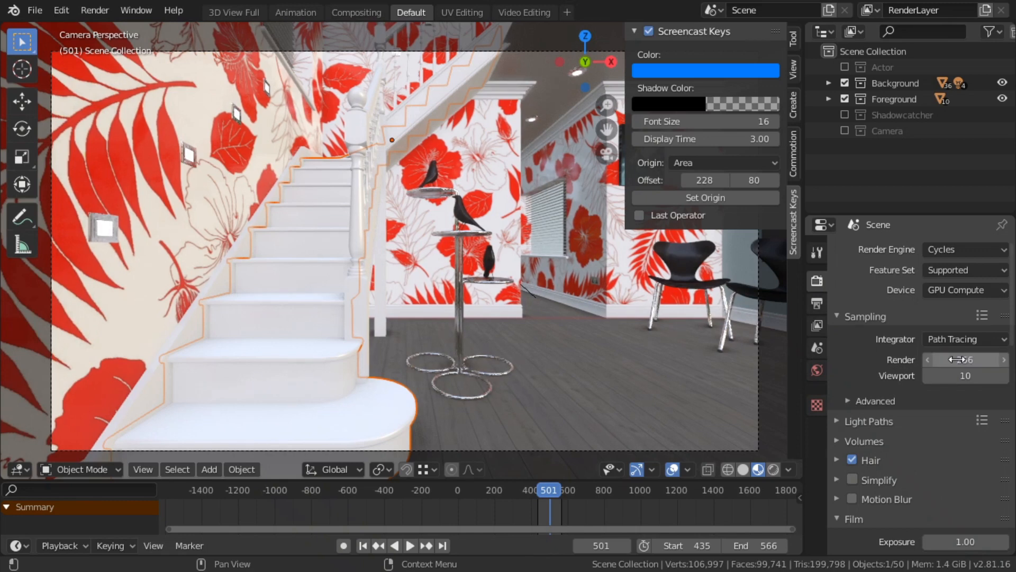
pyautogui.scroll(-4, 924, 470)
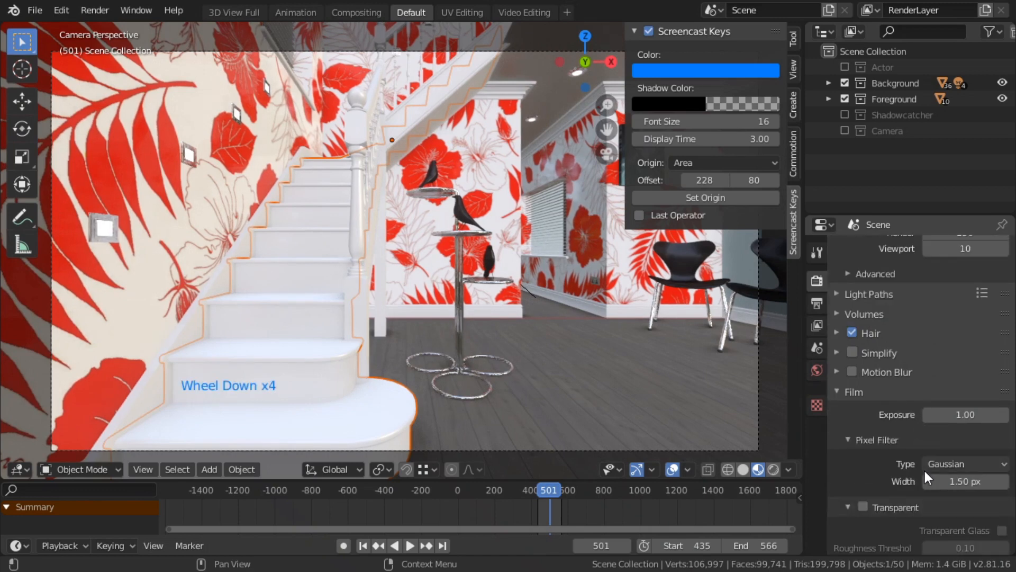
pyautogui.click(868, 441)
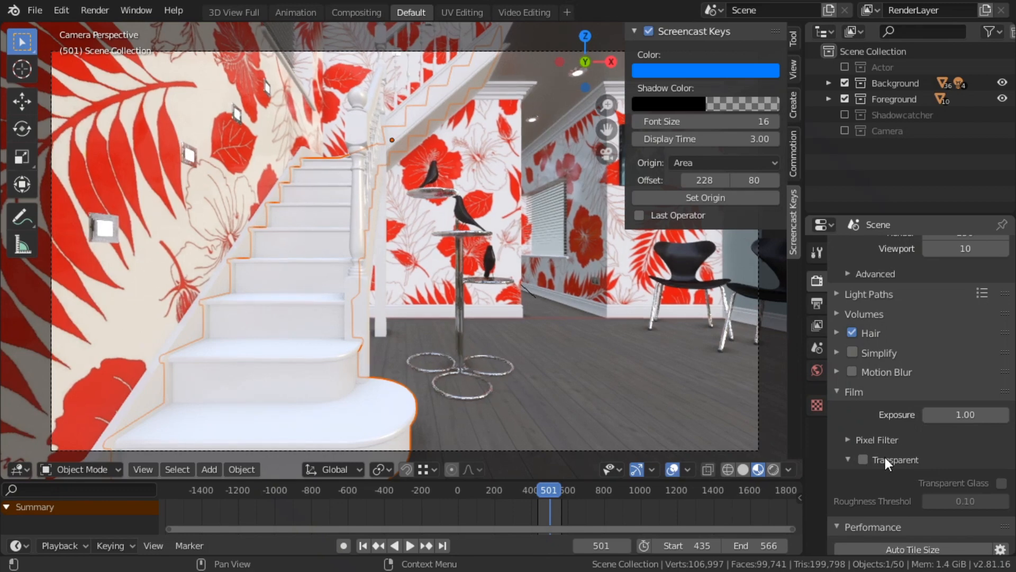
# Examine the Denoise node setup between Render Layers and Composite in the Compositor, and return to the 3D Viewport
pyautogui.click(22, 469)
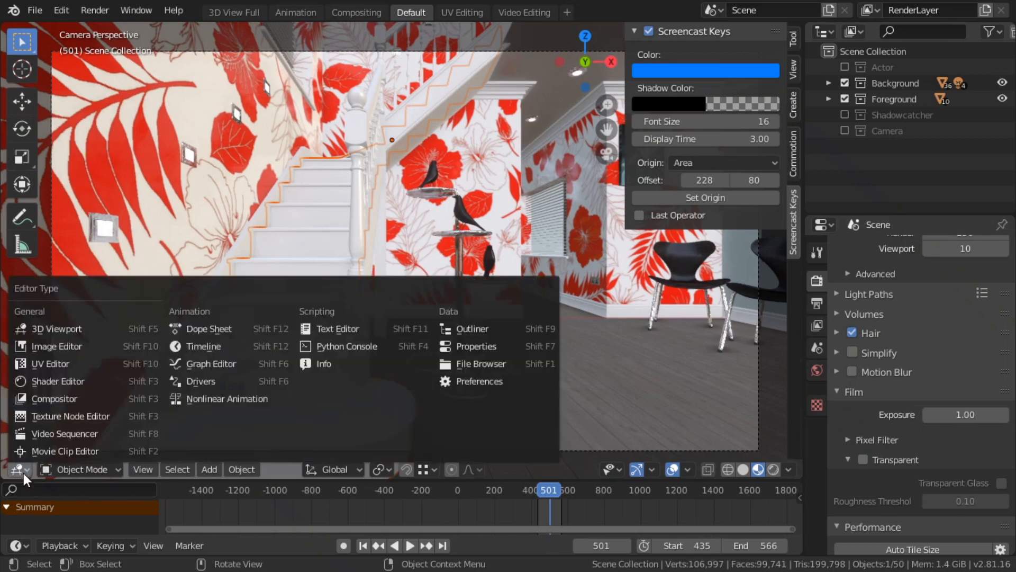
pyautogui.click(75, 396)
pyautogui.moveTo(325, 186); pyautogui.dragTo(314, 152)
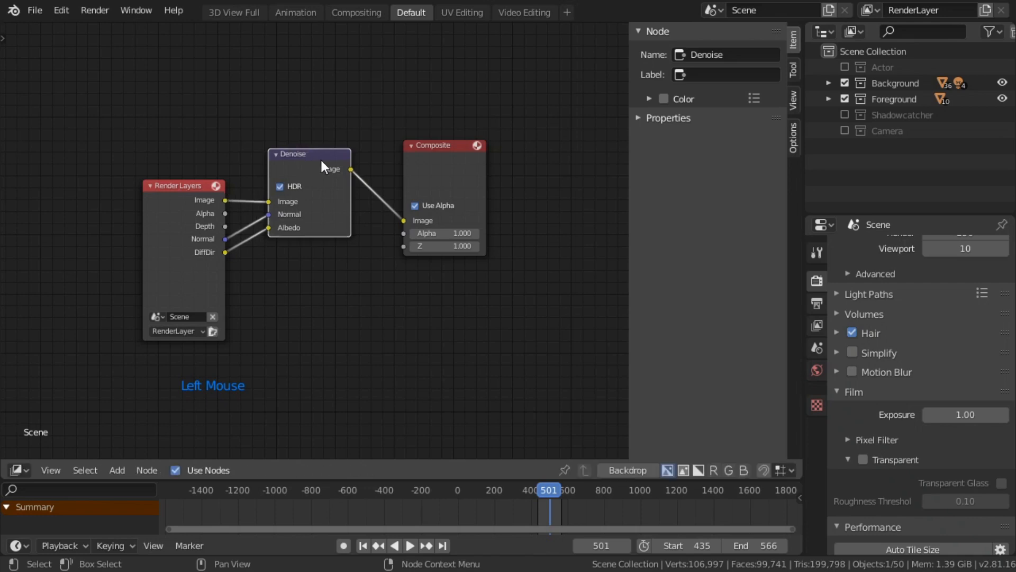
pyautogui.click(16, 470)
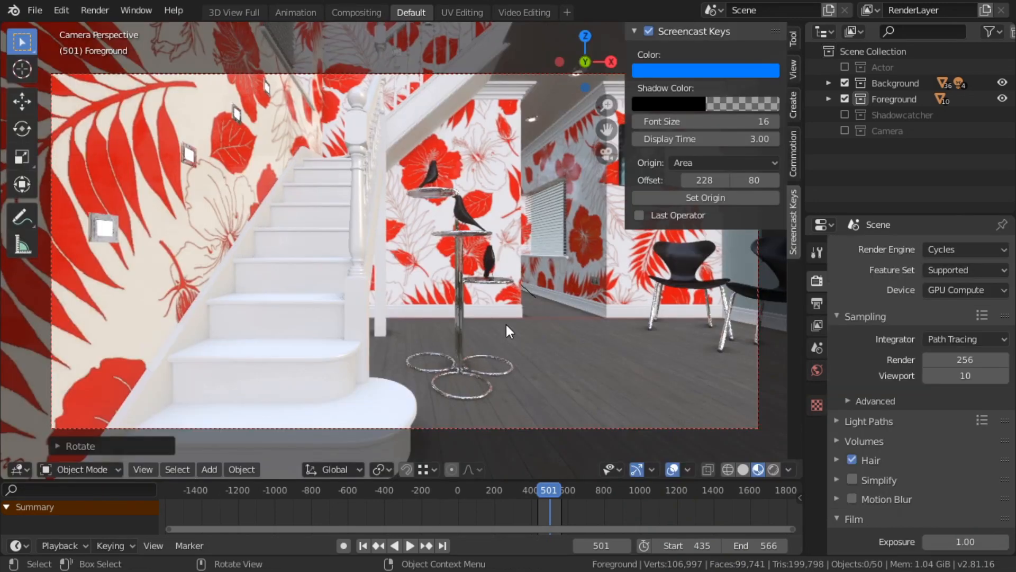
# Switch to the browser and upload the comping scene Blender file to a new project on Blendergrid's Projects page
pyautogui.click(33, 9)
pyautogui.moveTo(115, 262)
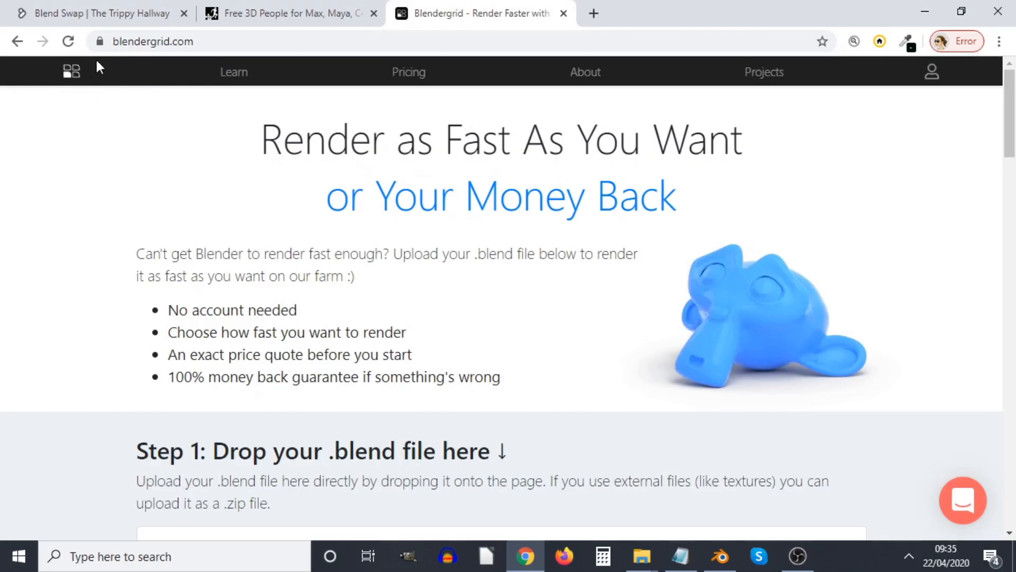
pyautogui.click(774, 74)
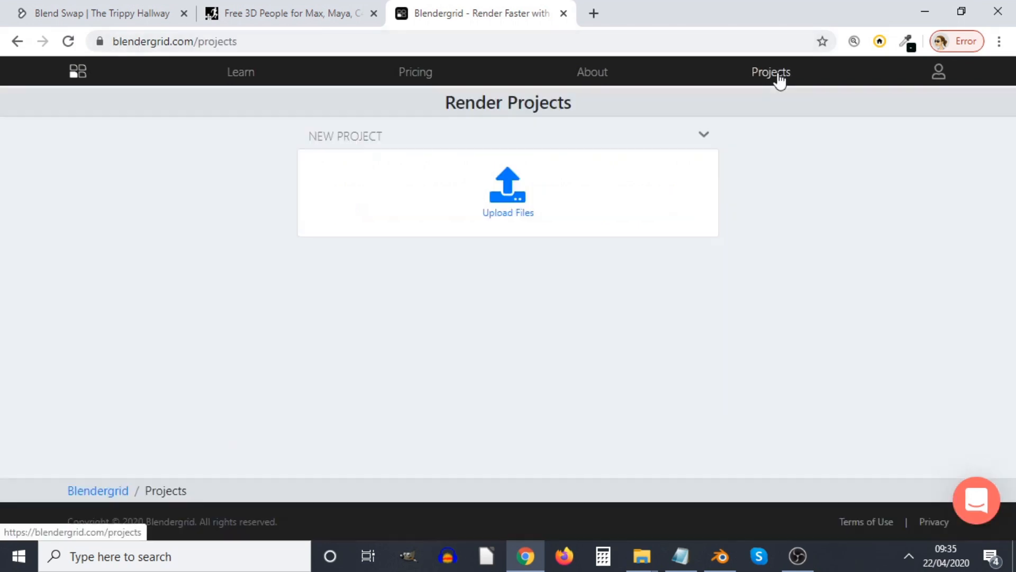
pyautogui.click(586, 507)
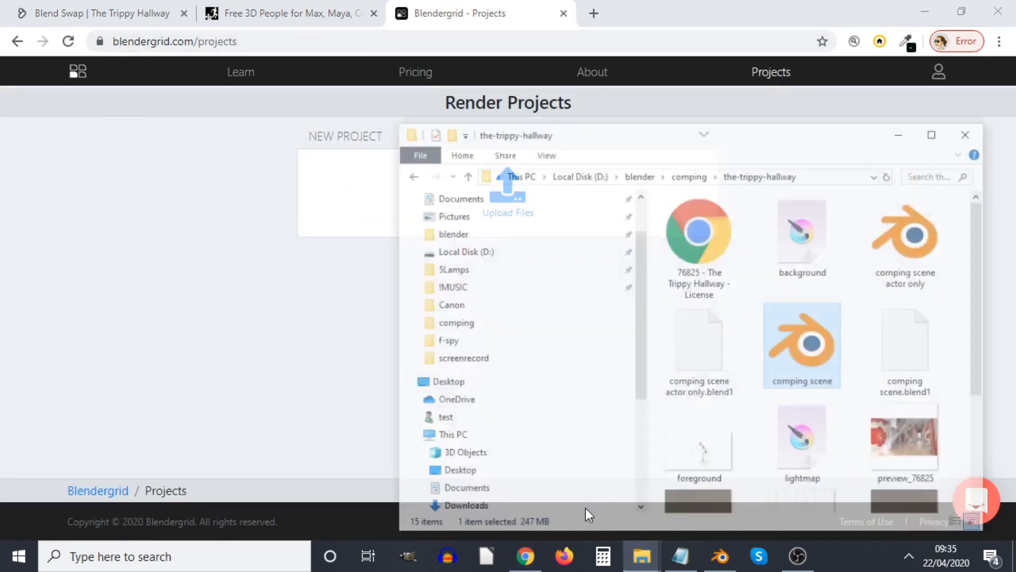
pyautogui.moveTo(805, 332); pyautogui.dragTo(247, 318)
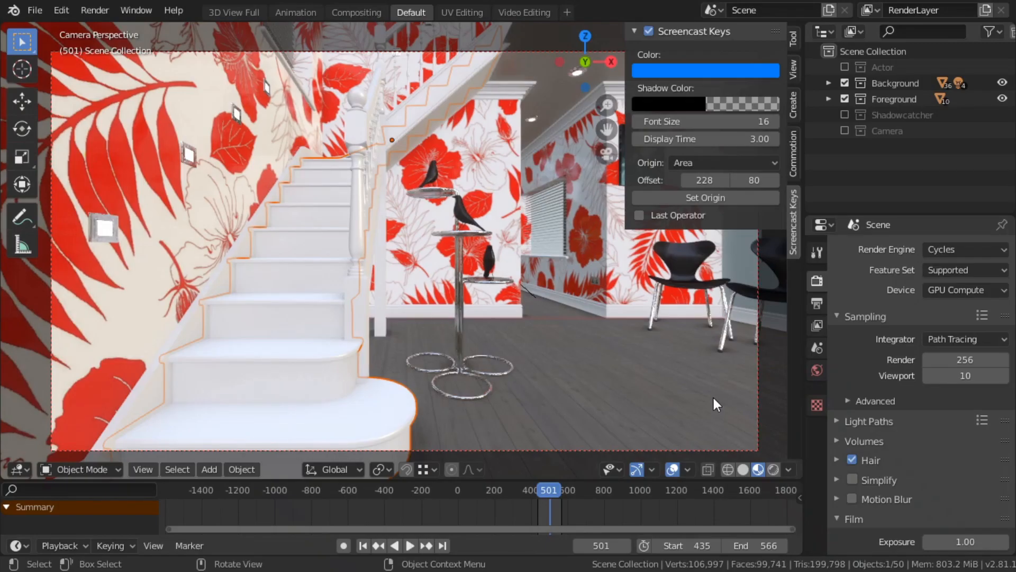
# Exclude the Background collection, select the Foreground collection and enable a transparent film background
pyautogui.click(844, 83)
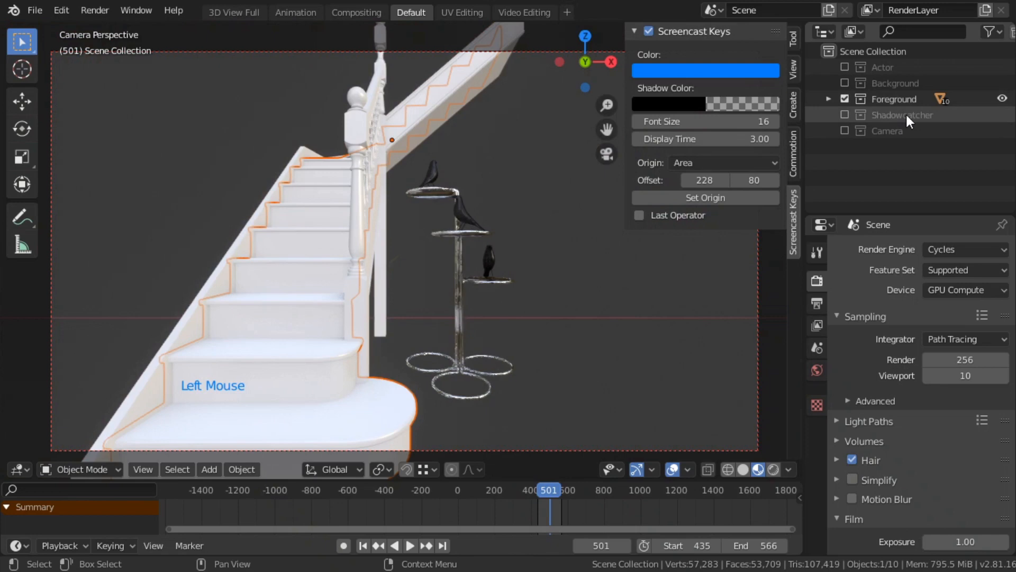
pyautogui.click(897, 99)
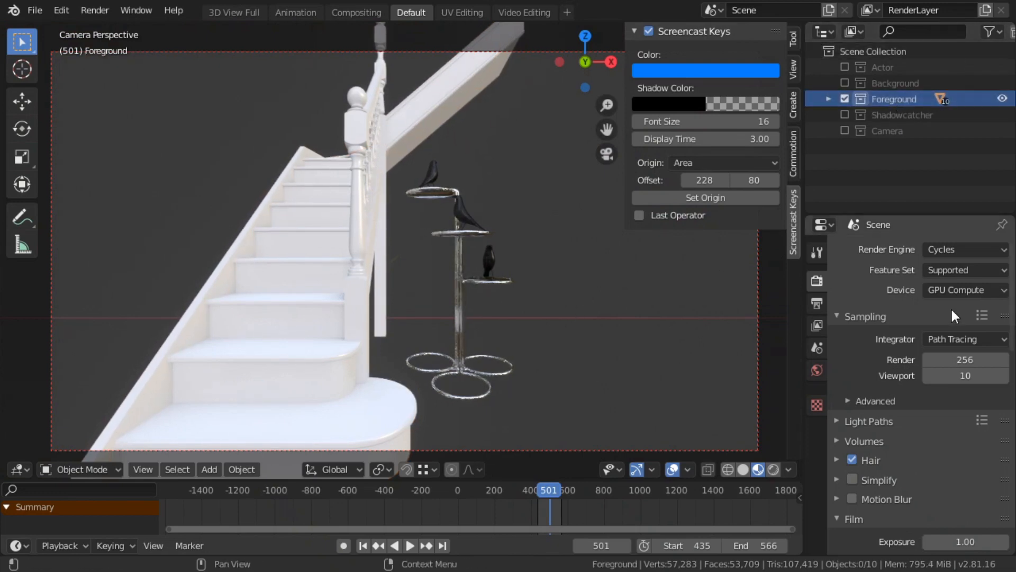
pyautogui.scroll(-3, 932, 484)
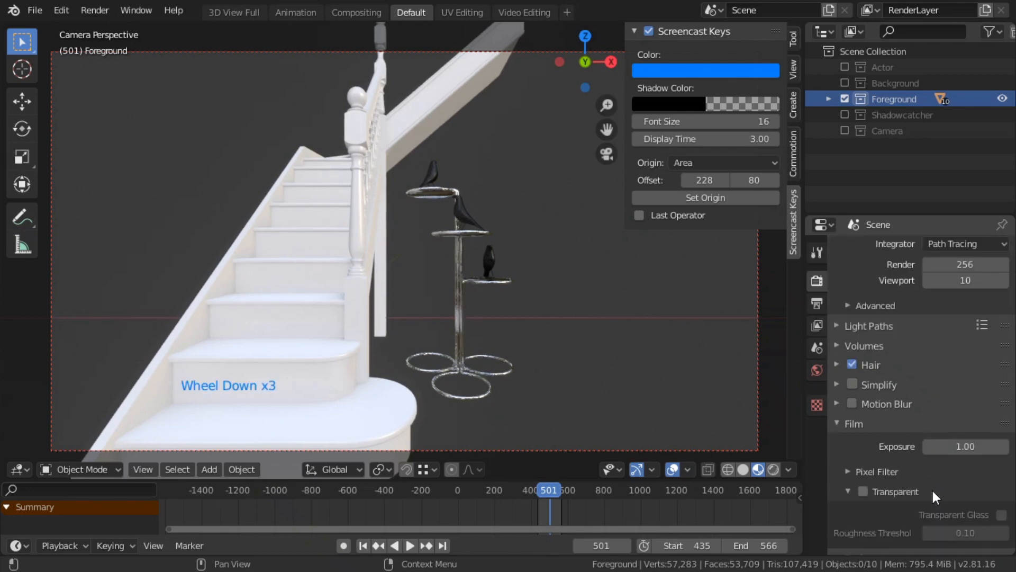
pyautogui.click(862, 491)
# Set the render samples to 16 and render the foreground image at frame 501
pyautogui.scroll(12, 916, 360)
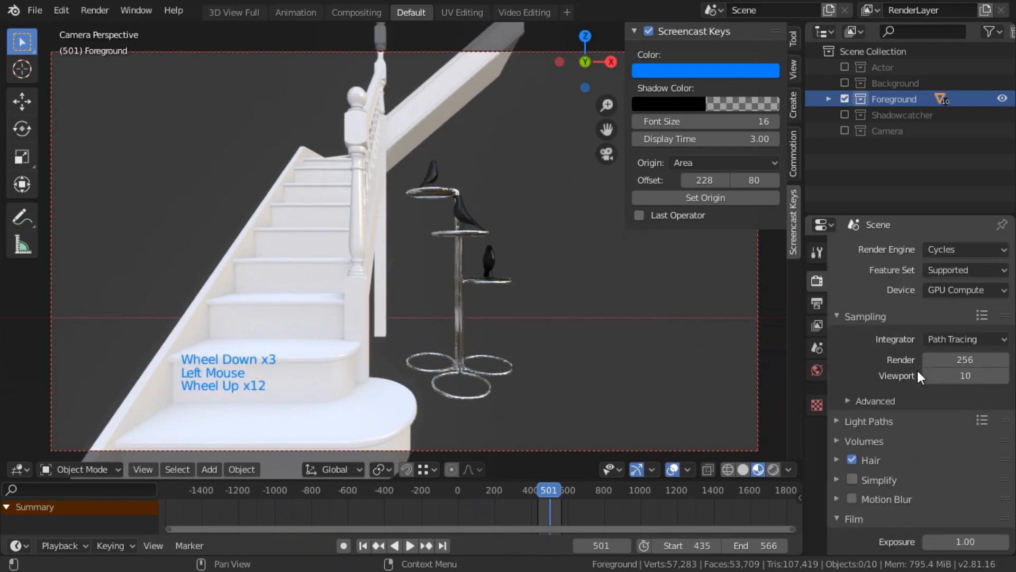
pyautogui.click(937, 363)
pyautogui.write('16')
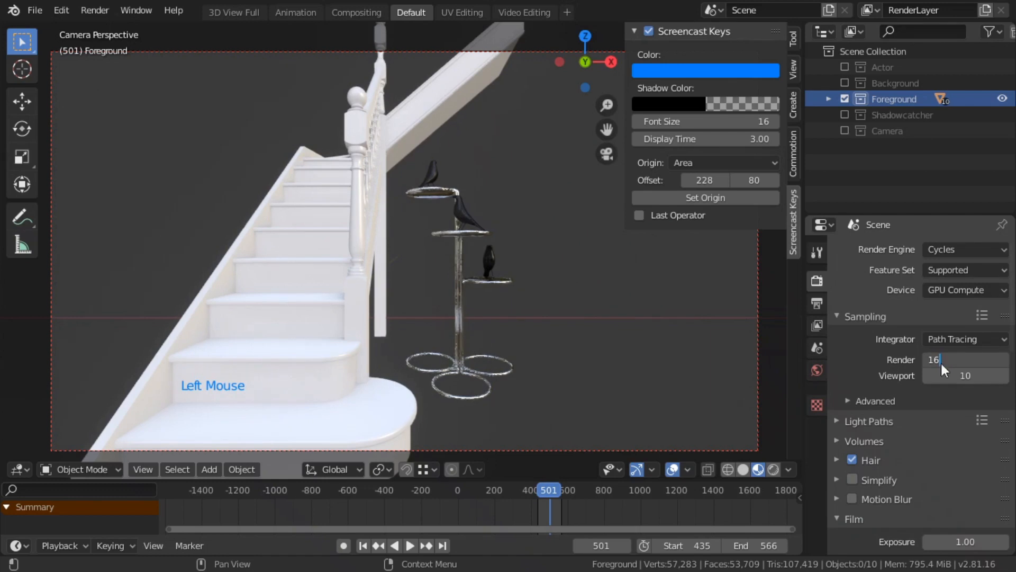
pyautogui.press('Return')
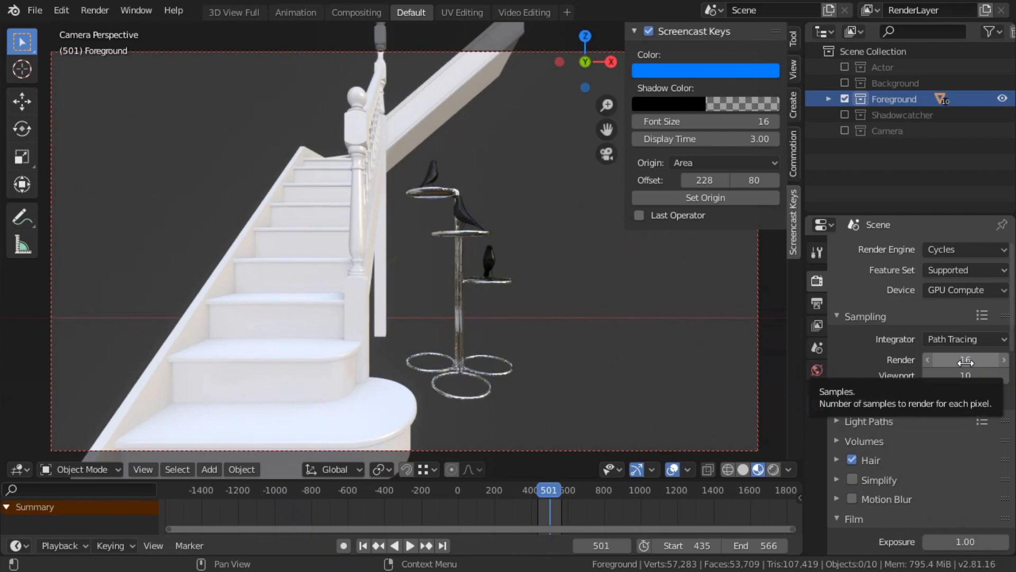
pyautogui.press('F12')
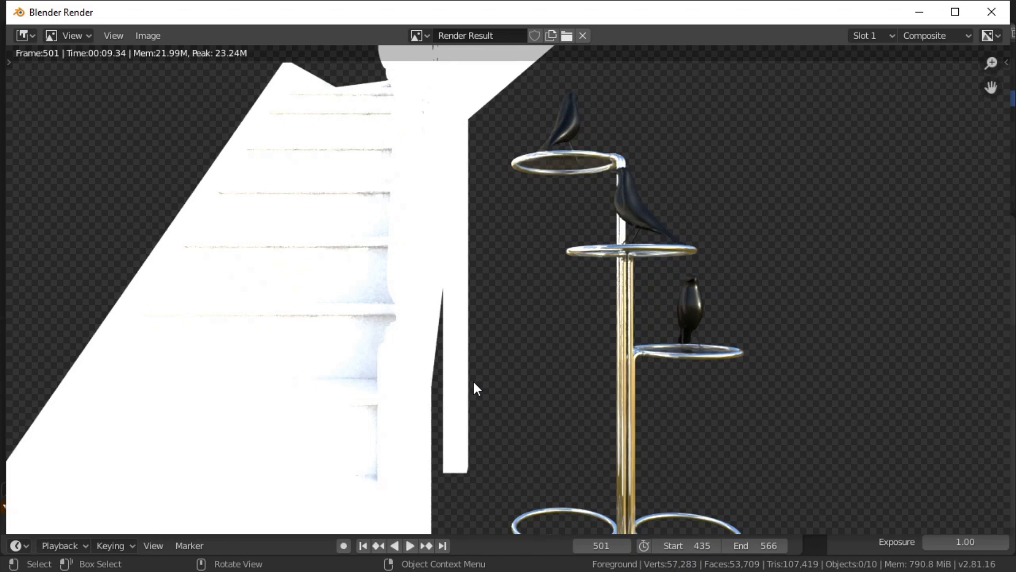
# Save the render as an RGBA PNG over foreground.png in the the-trippy-hallway folder
pyautogui.click(139, 35)
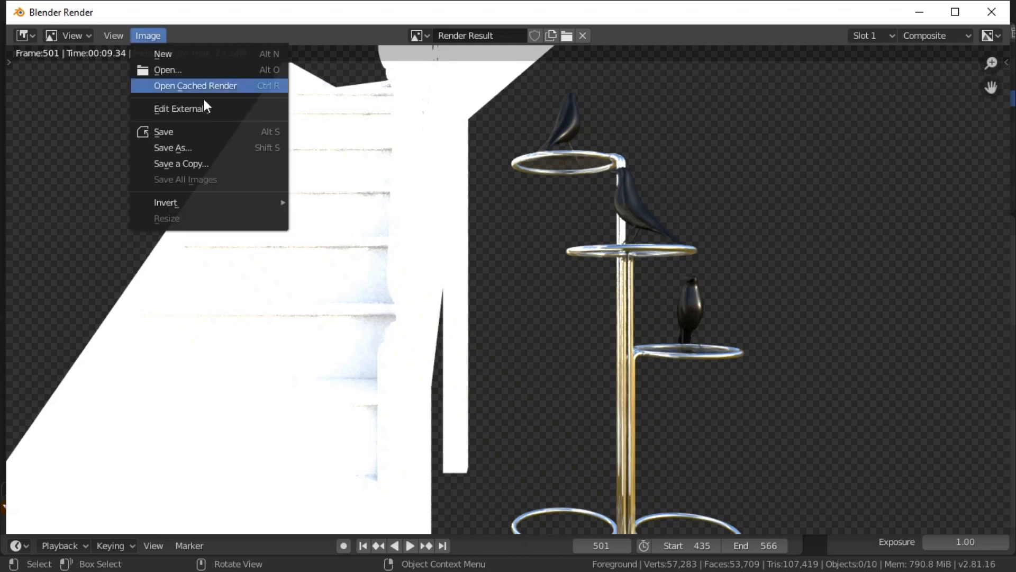
pyautogui.click(205, 142)
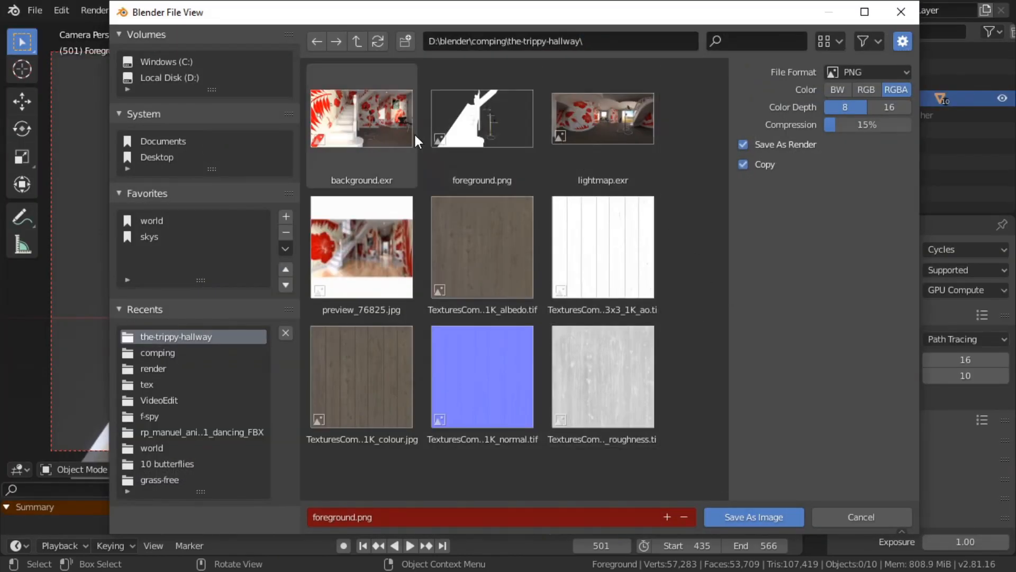
pyautogui.click(462, 132)
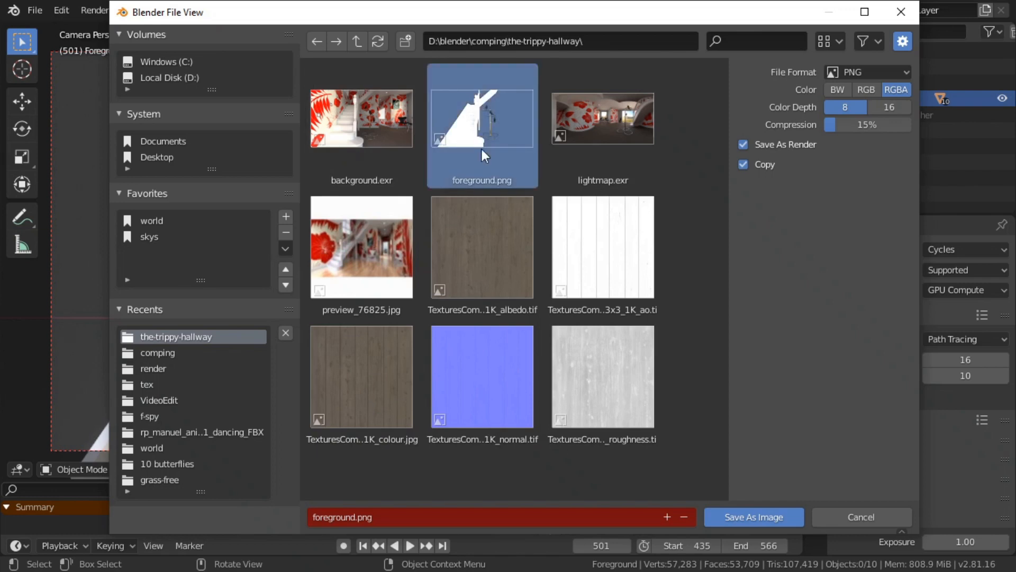
pyautogui.click(776, 522)
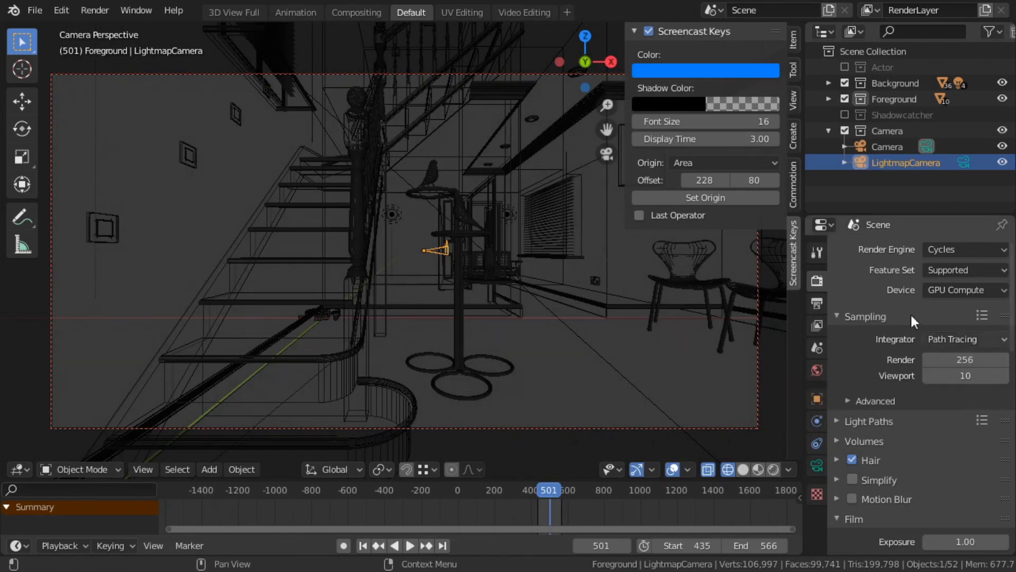
# Inspect the LightmapCamera's output resolution, its placement in the hallway from above, its transform values and its panoramic lens settings
pyautogui.click(818, 304)
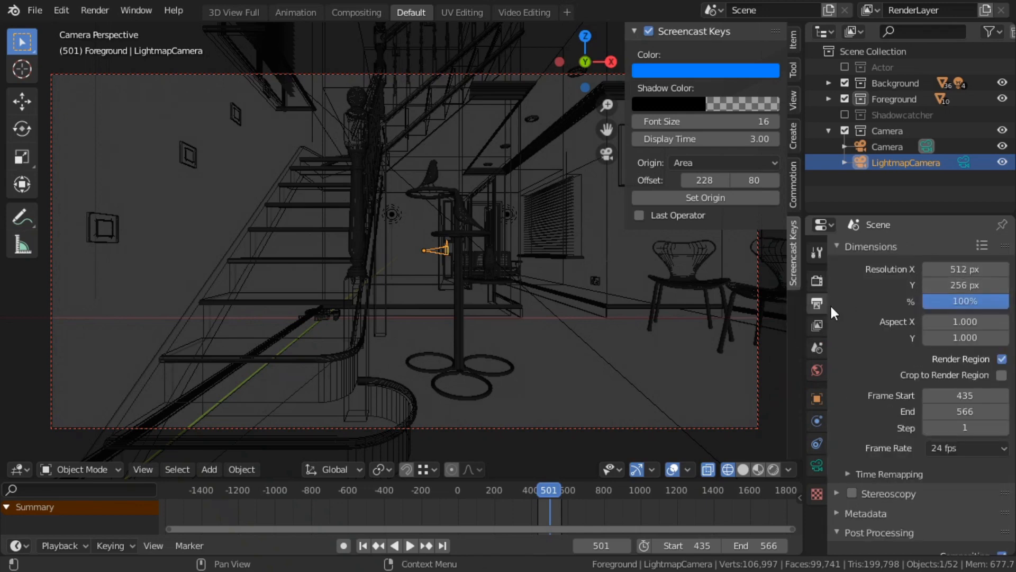
pyautogui.click(435, 250)
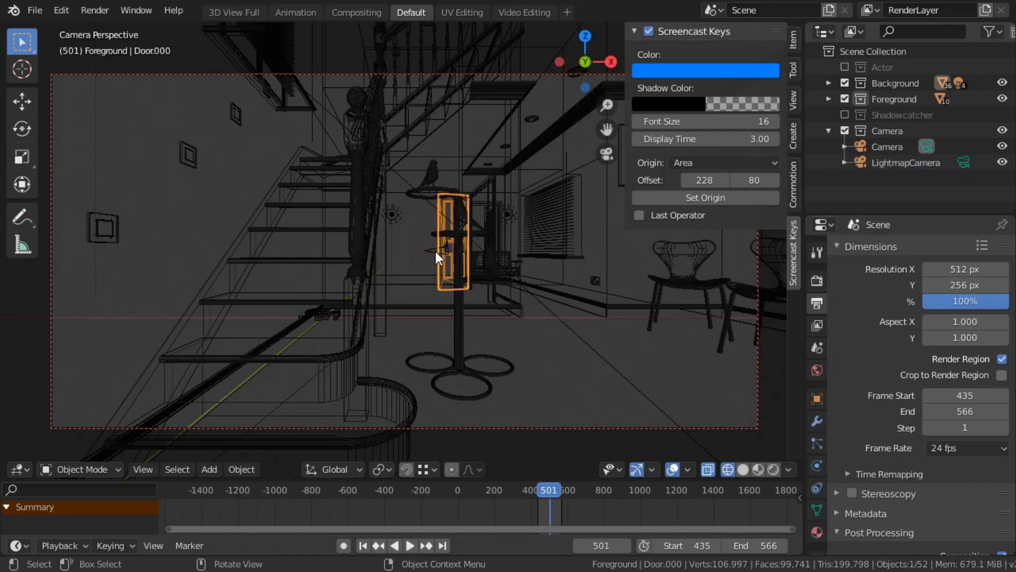
pyautogui.click(434, 249)
pyautogui.press('KP_7')
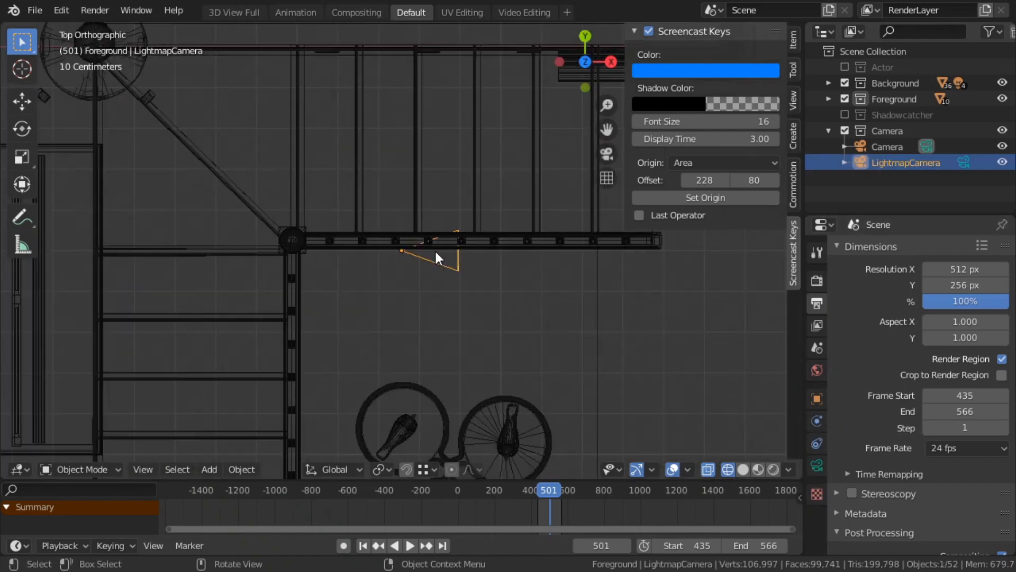
pyautogui.scroll(-5, 435, 253)
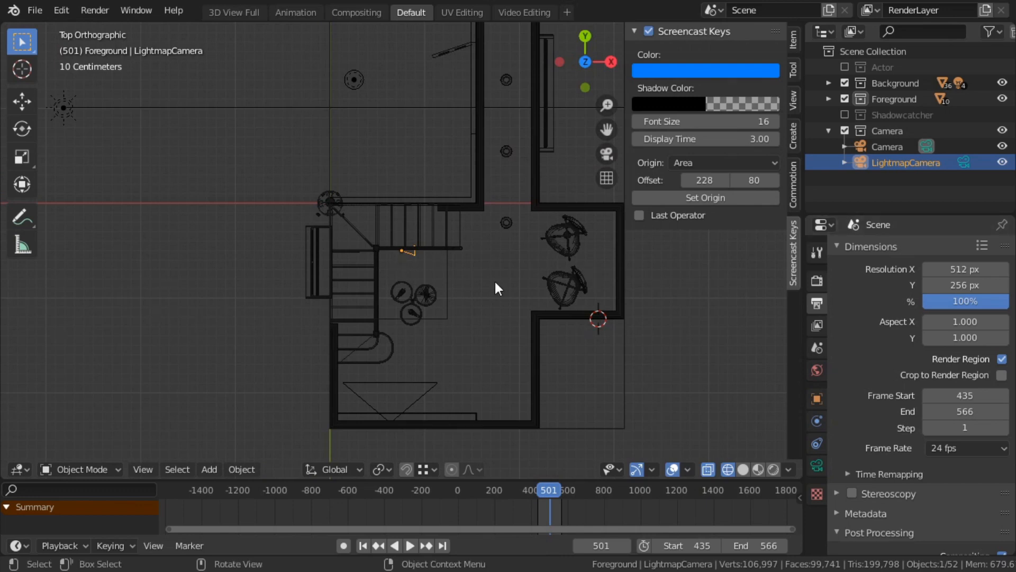
pyautogui.click(797, 38)
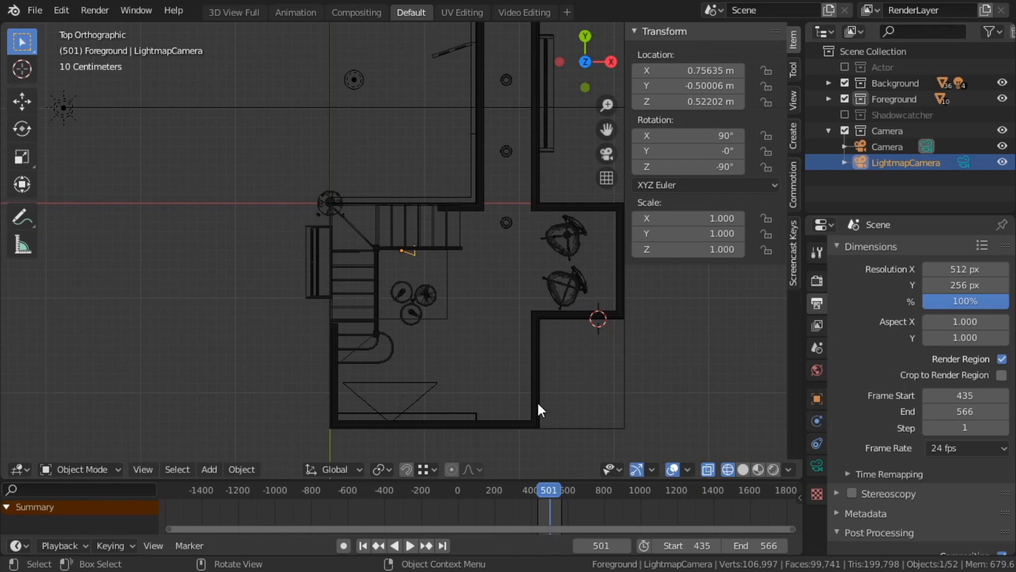
pyautogui.click(818, 464)
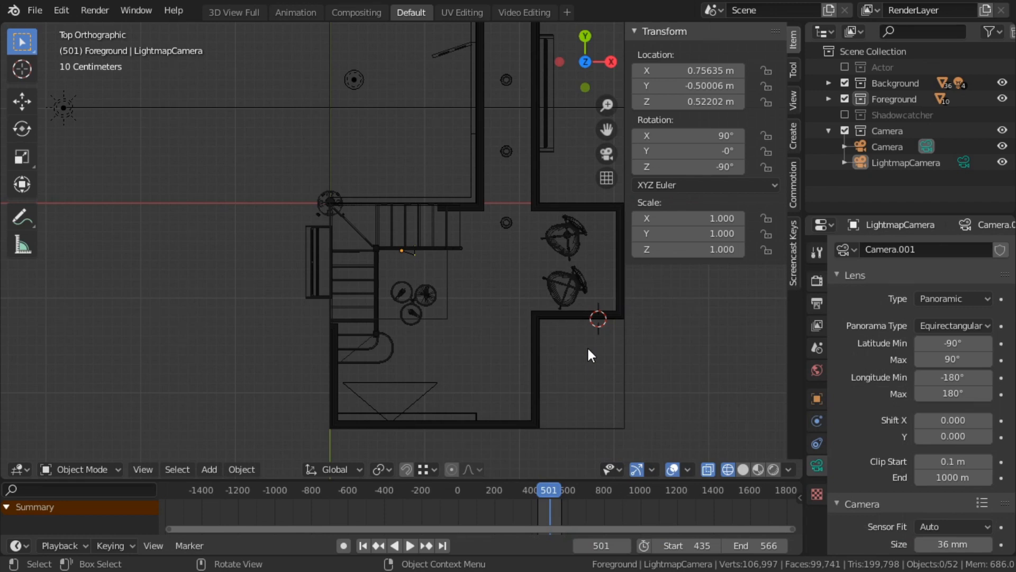
# Create a new General file without saving the comping scene and delete all the default objects
pyautogui.click(23, 12)
pyautogui.moveTo(47, 27)
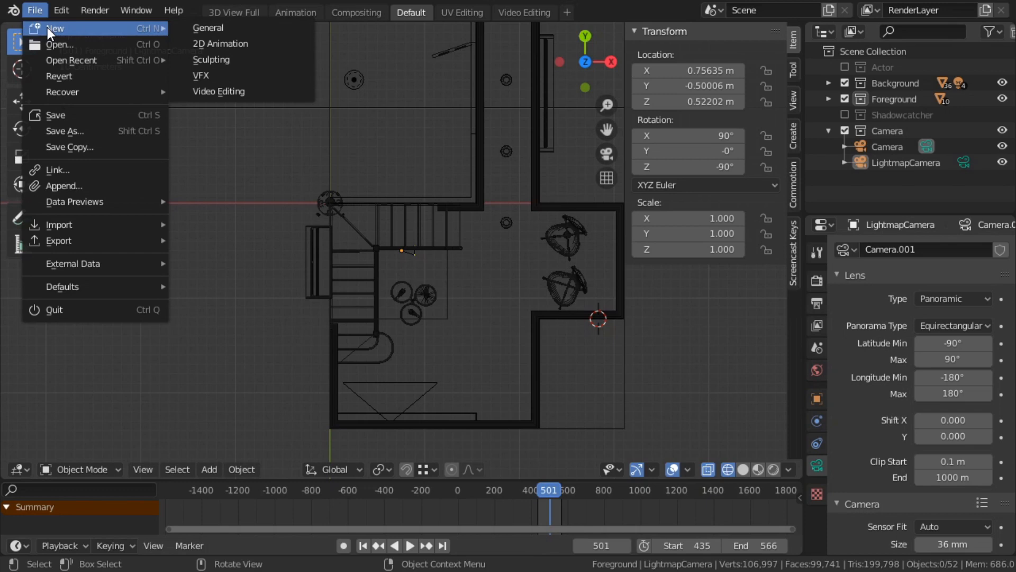
pyautogui.click(207, 25)
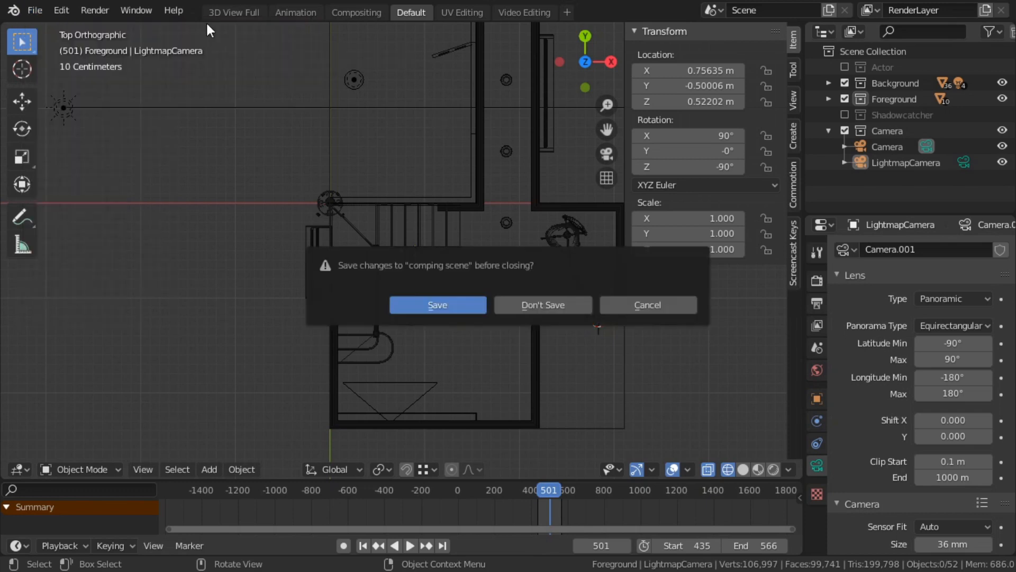
pyautogui.click(522, 309)
pyautogui.press('a')
pyautogui.press('Delete')
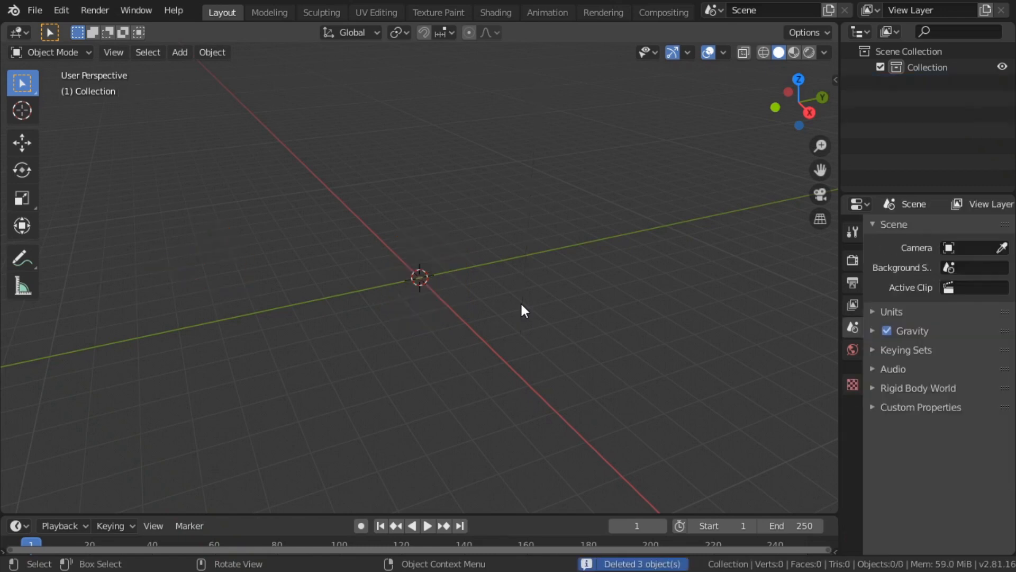
# Set the render engine to Cycles with 64 render samples
pyautogui.click(852, 260)
pyautogui.click(967, 231)
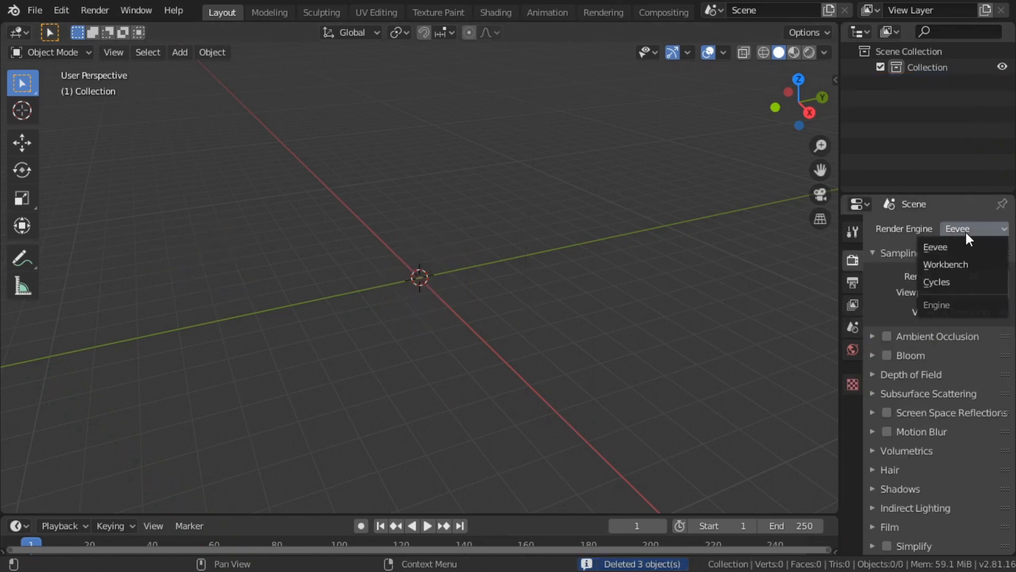
pyautogui.click(948, 281)
pyautogui.click(976, 354)
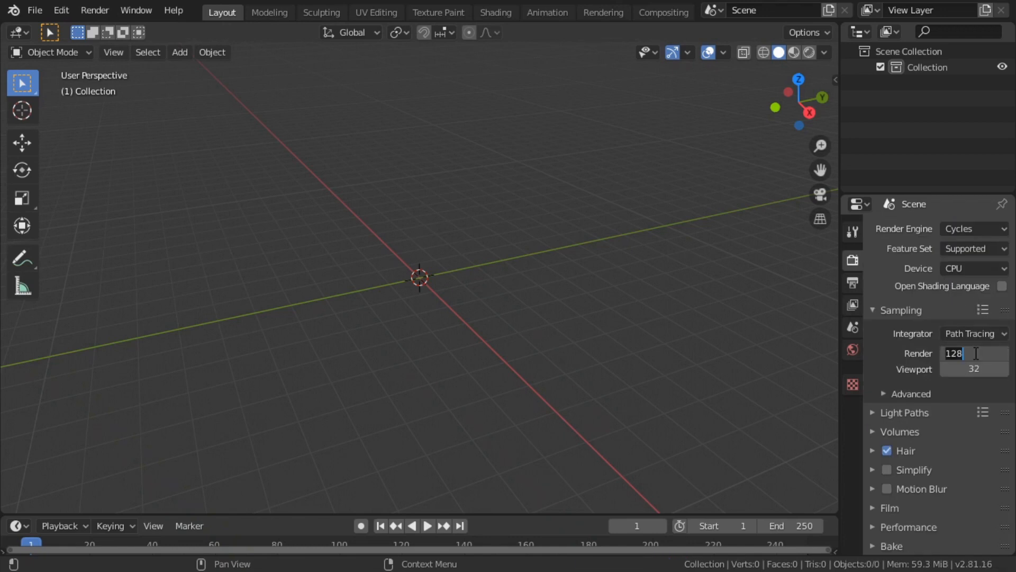
pyautogui.write('64')
pyautogui.press('Return')
# Give the world background colour an environment texture using lightmap.exr from the the-trippy-hallway folder
pyautogui.click(853, 349)
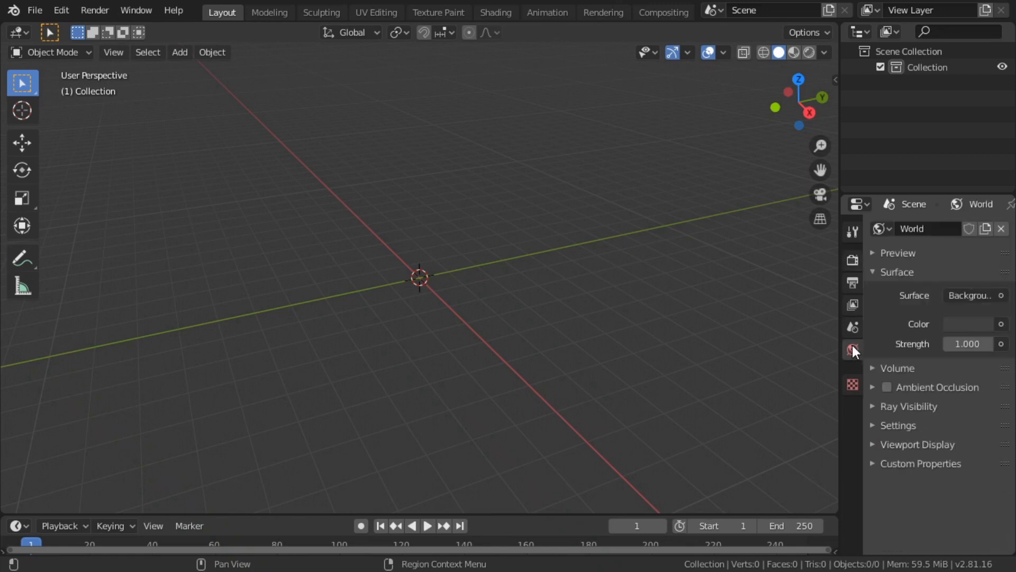
pyautogui.click(1002, 324)
pyautogui.click(739, 386)
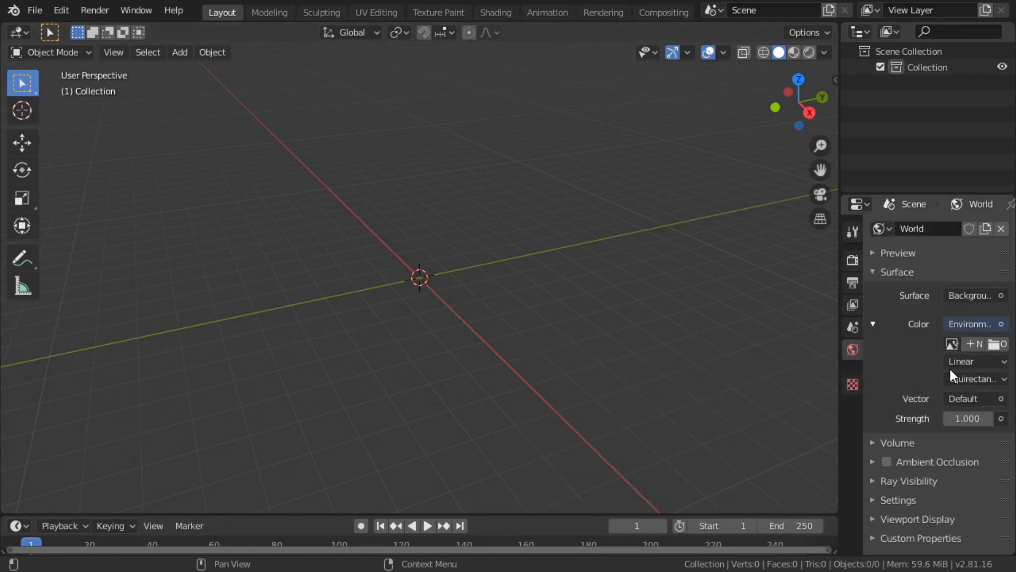
pyautogui.click(998, 344)
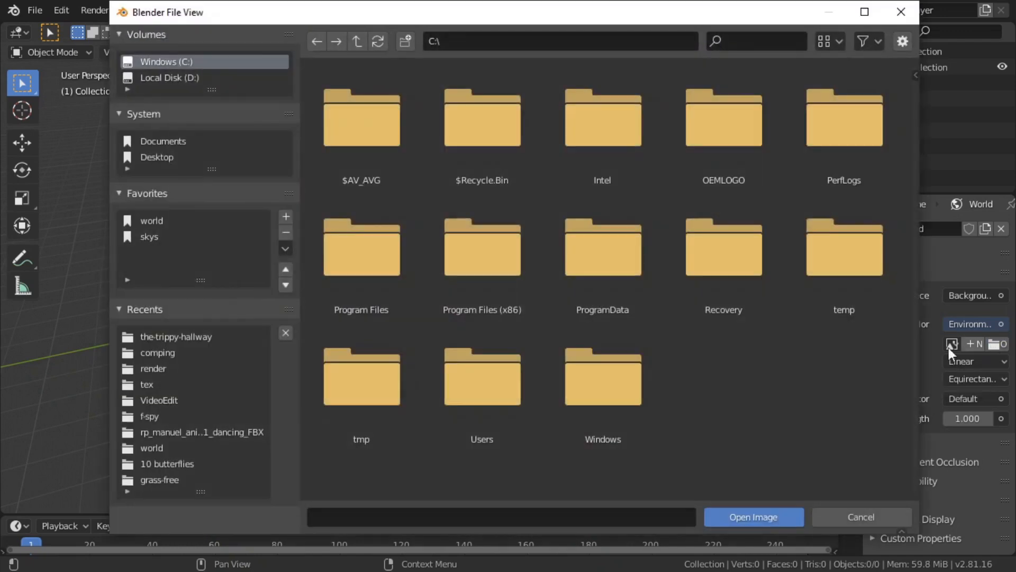
pyautogui.click(175, 335)
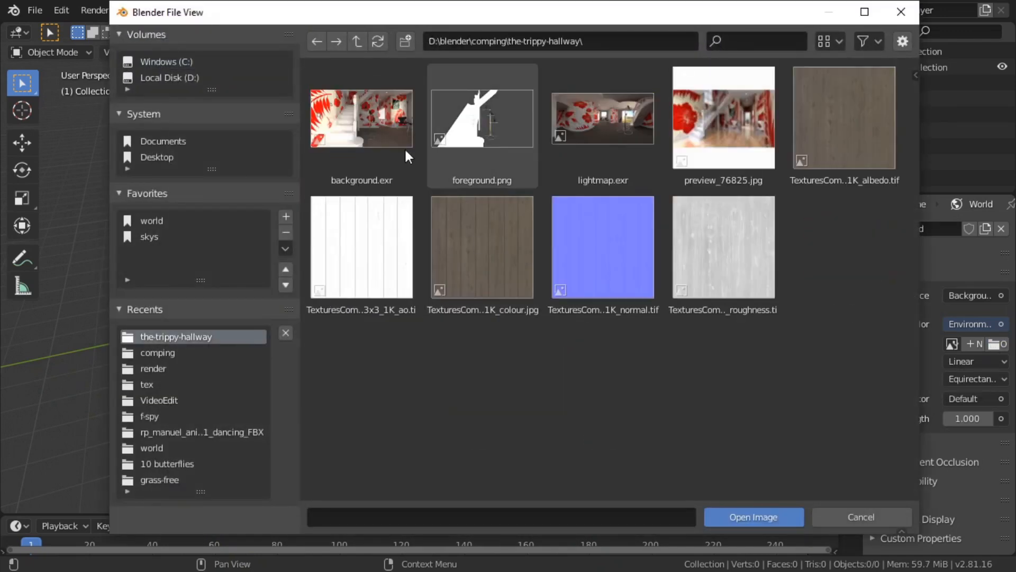
pyautogui.click(610, 133)
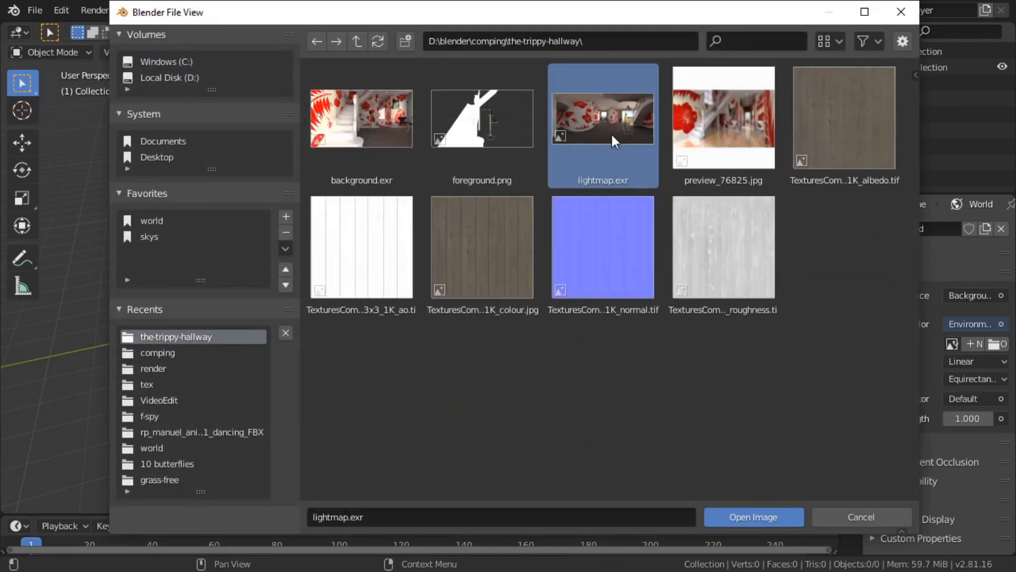
pyautogui.click(758, 516)
# Append the Actor, Camera and Shadowcatcher collections from comping scene.blend
pyautogui.click(31, 9)
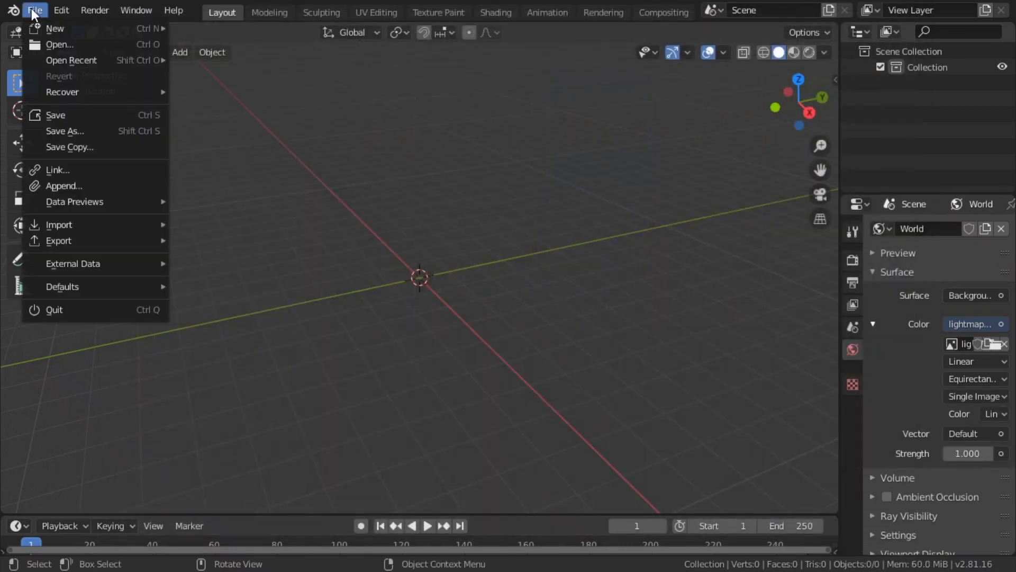
pyautogui.click(80, 186)
pyautogui.click(376, 112)
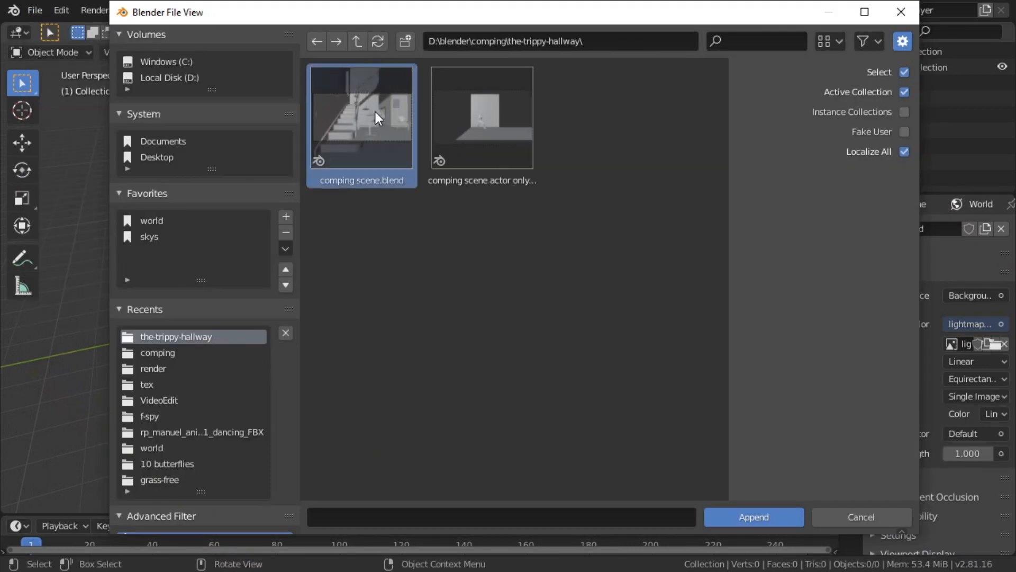
pyautogui.doubleClick(386, 138)
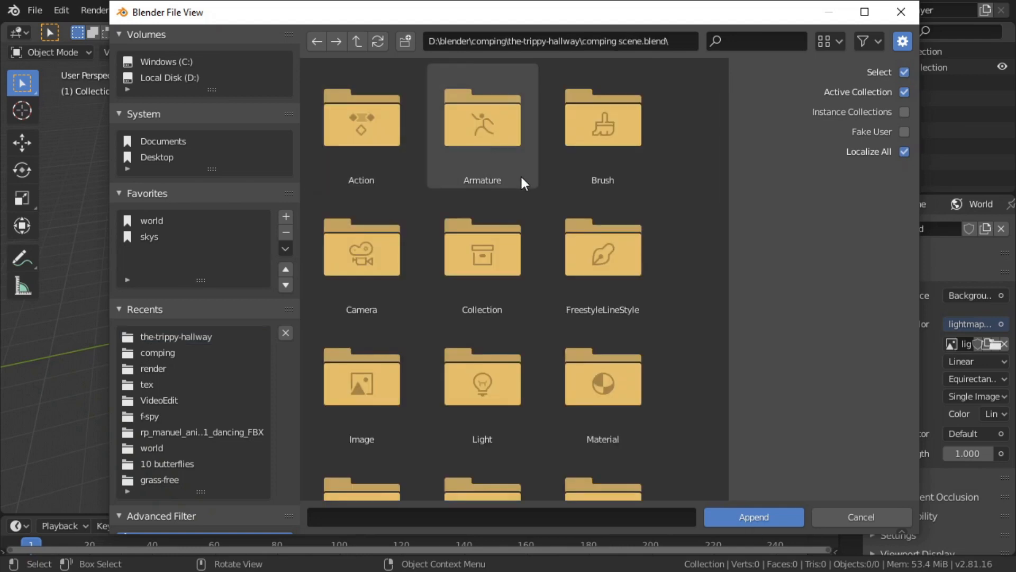
pyautogui.click(495, 266)
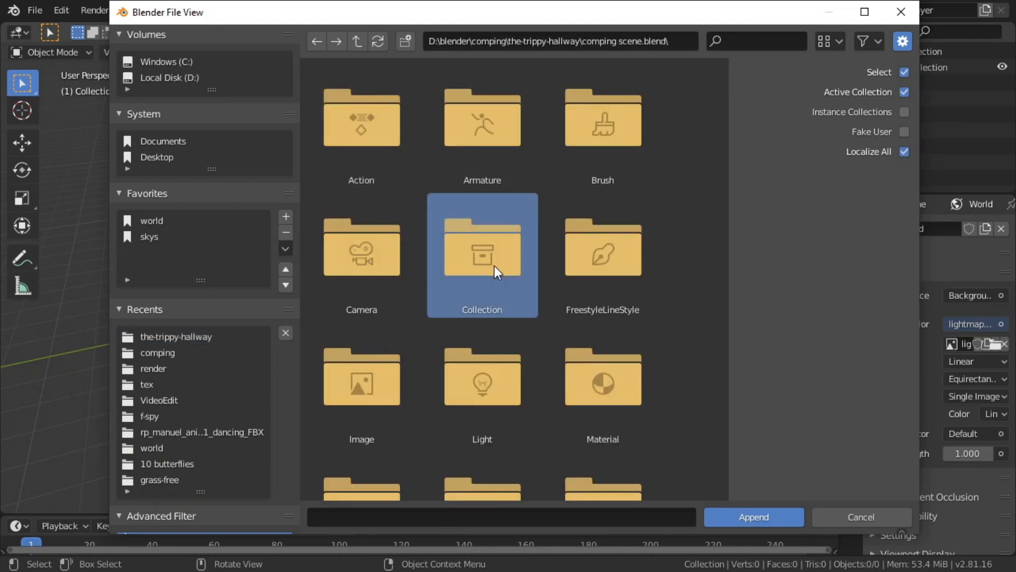
pyautogui.doubleClick(494, 266)
pyautogui.click(380, 152)
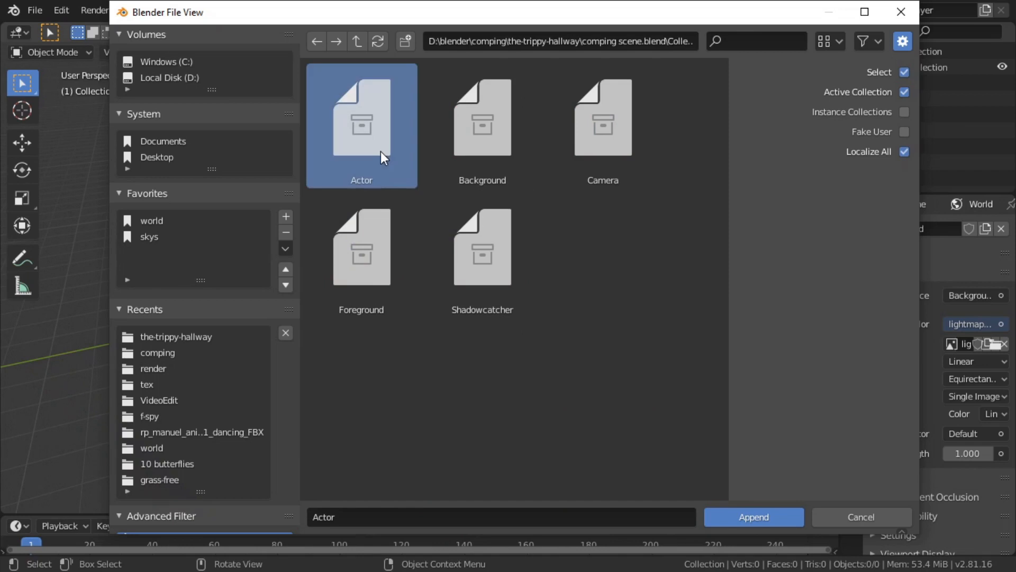
pyautogui.keyDown('ctrl'); pyautogui.click(592, 157); pyautogui.keyUp('ctrl')
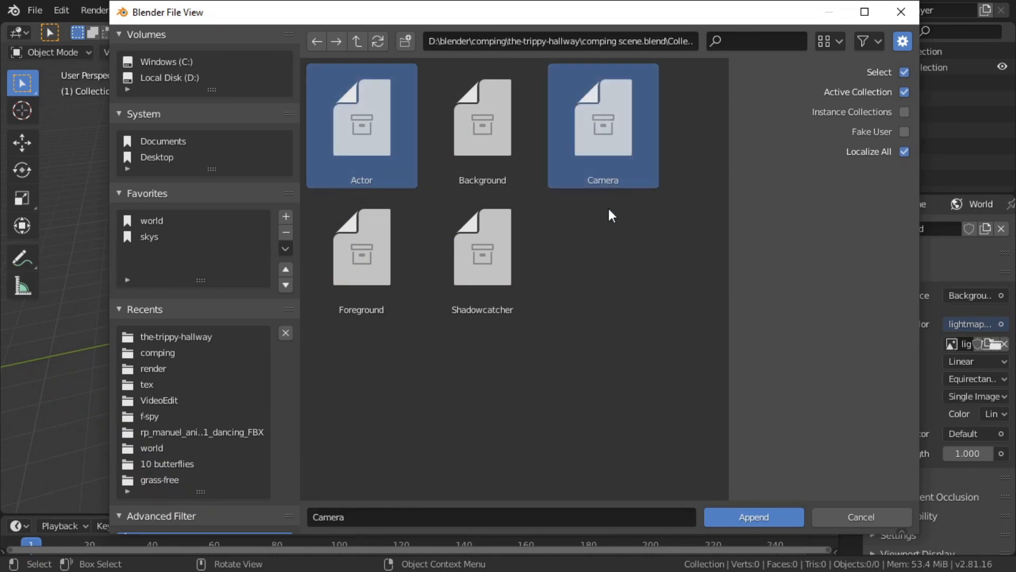
pyautogui.keyDown('ctrl'); pyautogui.click(479, 273); pyautogui.keyUp('ctrl')
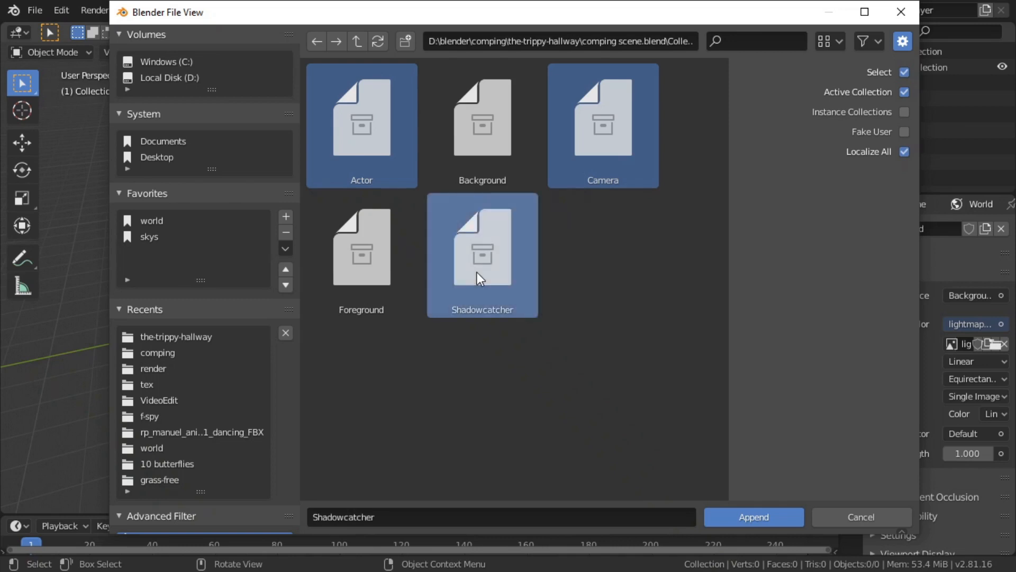
pyautogui.click(752, 515)
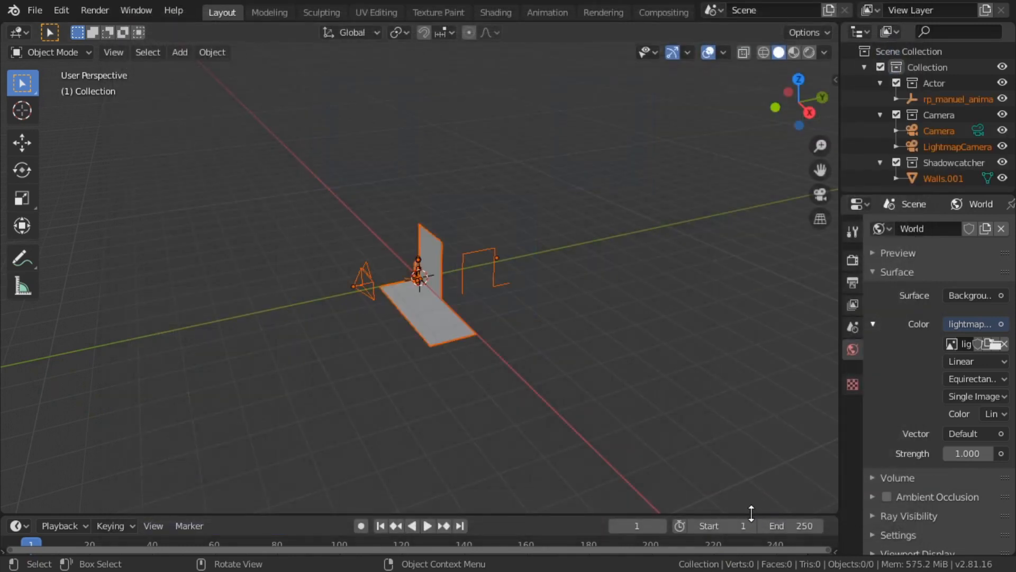
# Enable the transparent film background while looking through the camera, and show the viewport in Material Preview shading
pyautogui.press('KP_0')
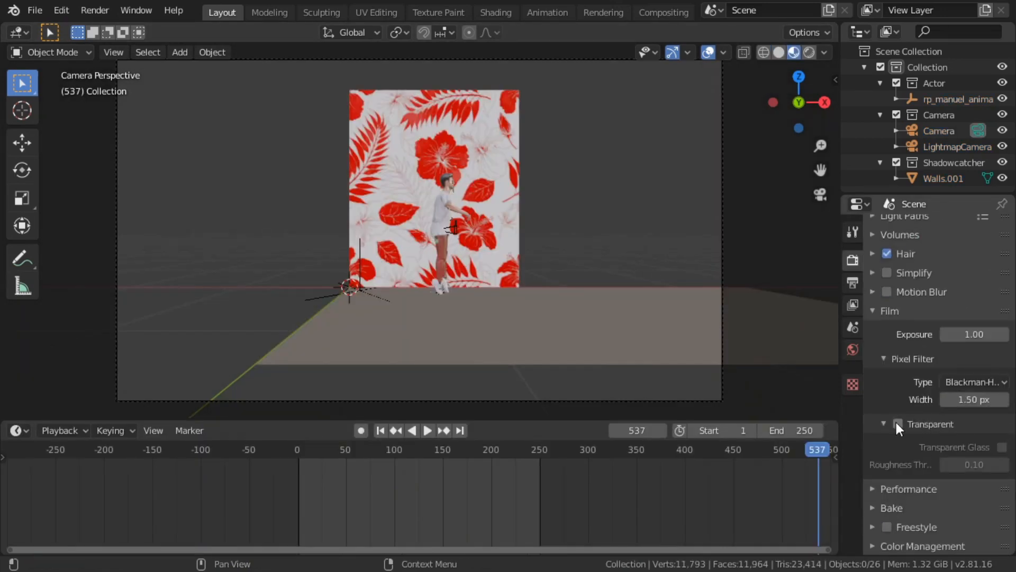
pyautogui.click(897, 422)
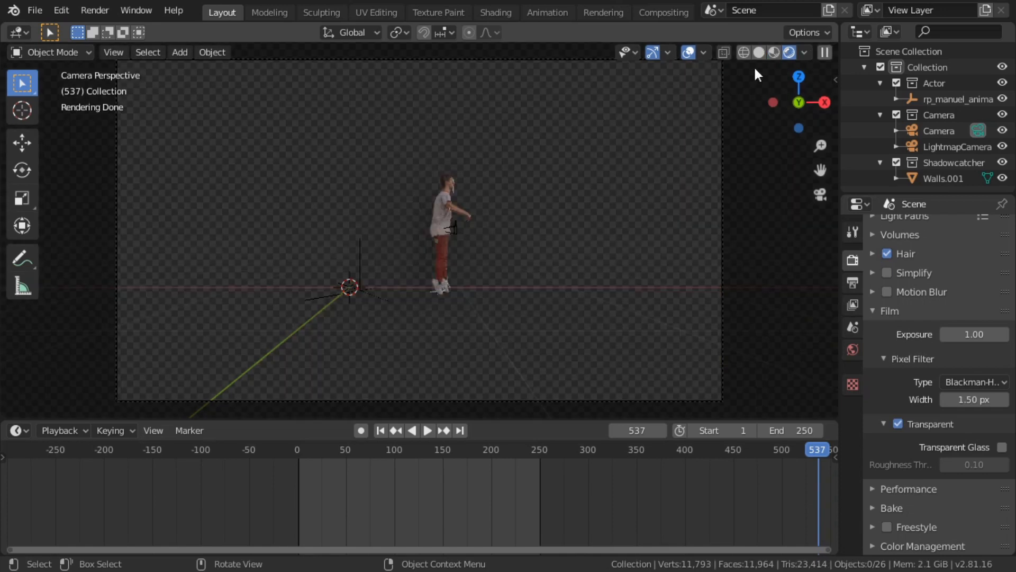
pyautogui.click(773, 52)
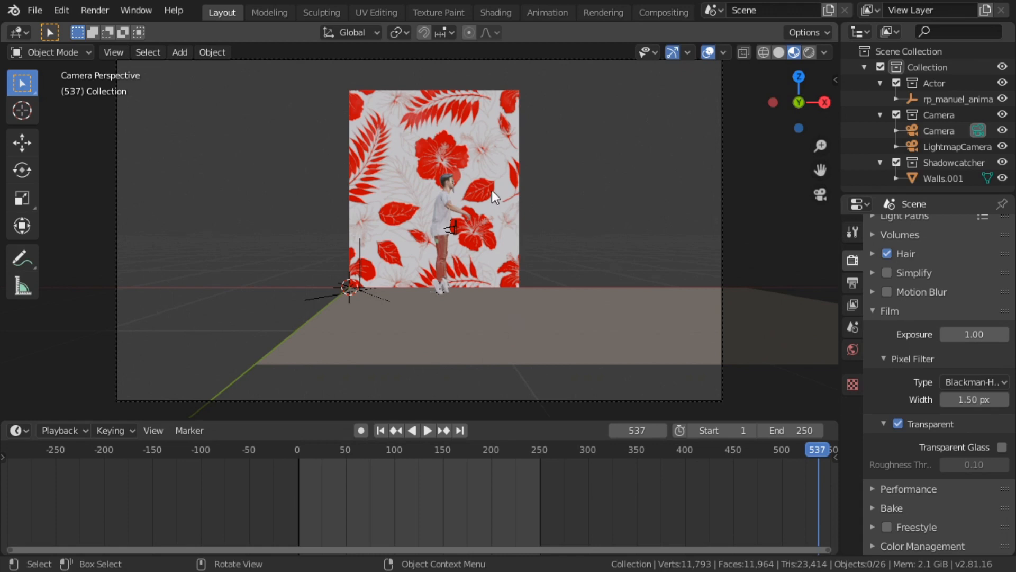
# Make a separate copy of the shadow catcher floor's Grey material and set its colour to bright green
pyautogui.click(510, 314)
pyautogui.click(853, 511)
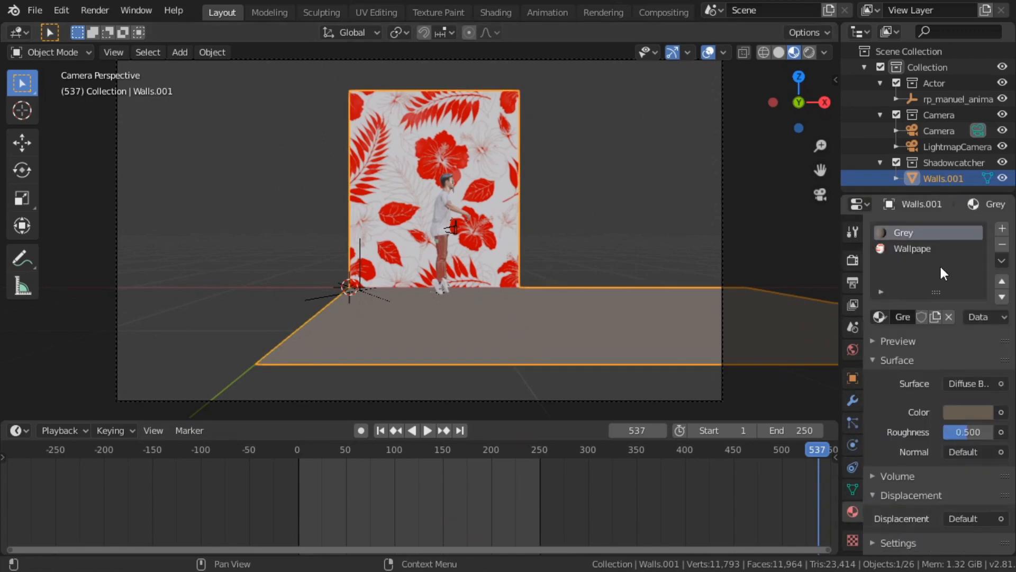
pyautogui.click(936, 317)
pyautogui.click(970, 412)
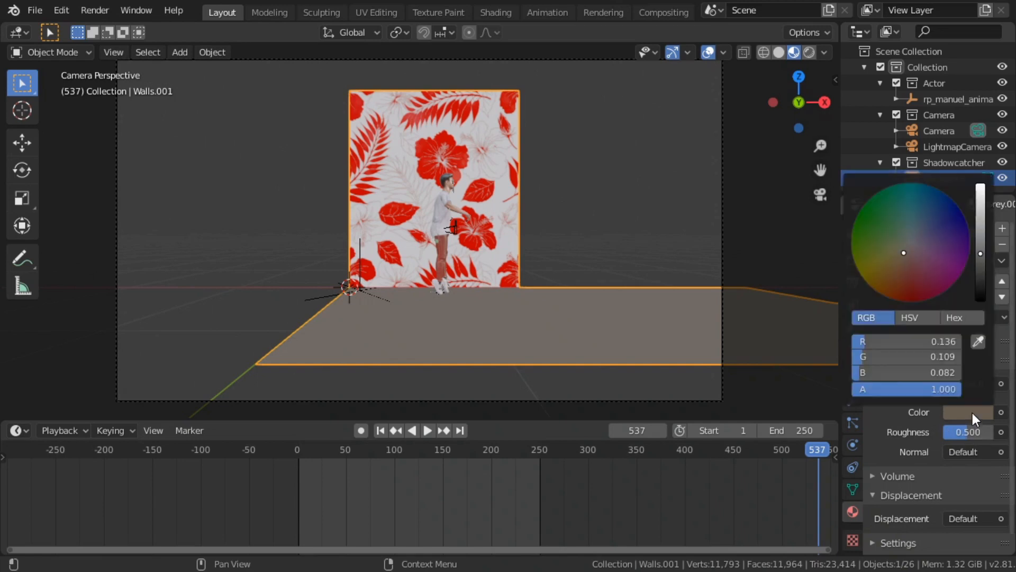
pyautogui.moveTo(867, 353); pyautogui.dragTo(961, 355)
pyautogui.moveTo(893, 345); pyautogui.dragTo(853, 372)
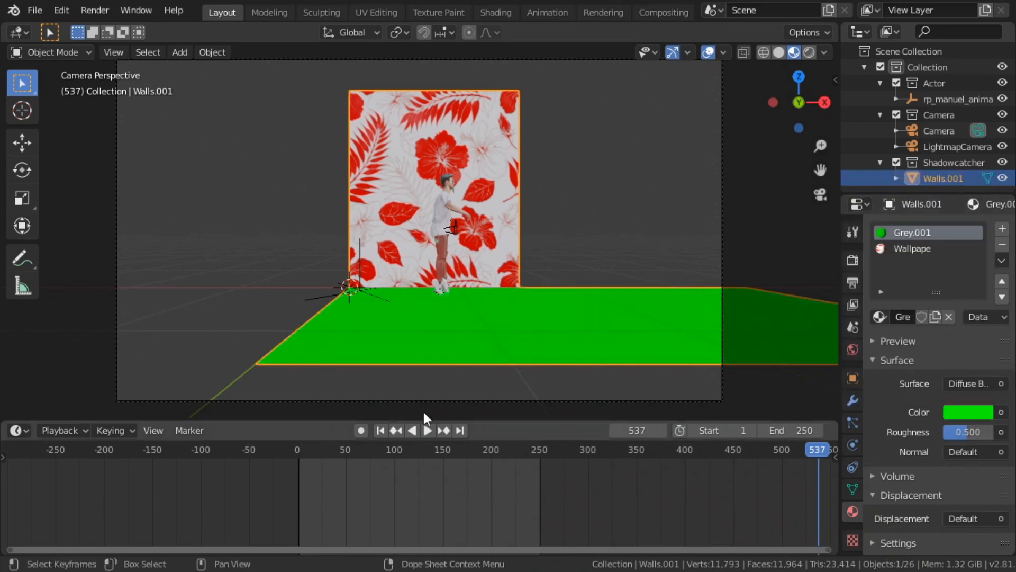
# Replace the Wallpape material on the shadow catcher wall with the green Grey.001 material
pyautogui.click(894, 249)
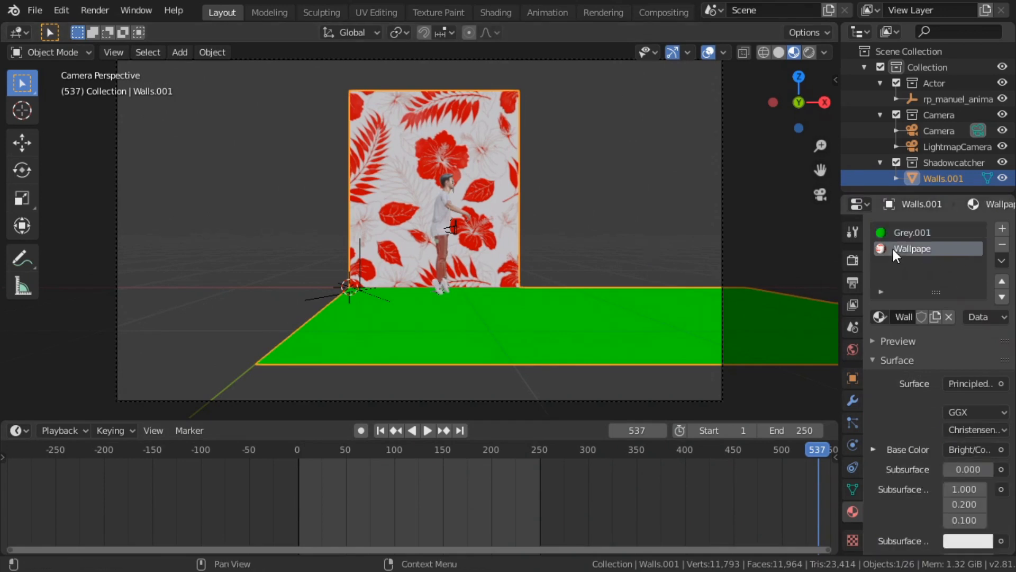
pyautogui.click(880, 316)
pyautogui.click(791, 356)
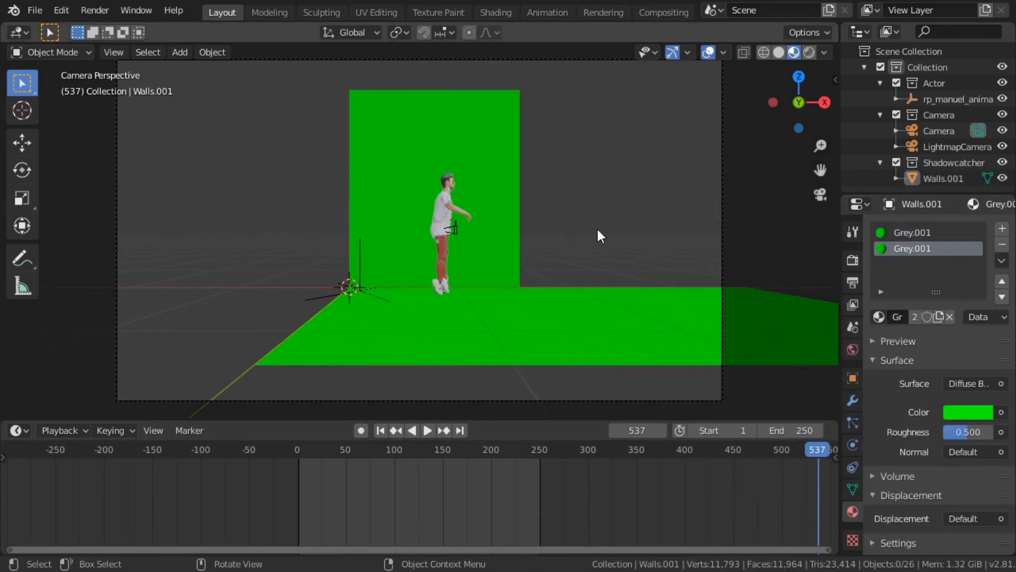
# Show the rendered preview and examine up close how the green shadow catcher colours the light on the actor
pyautogui.click(809, 51)
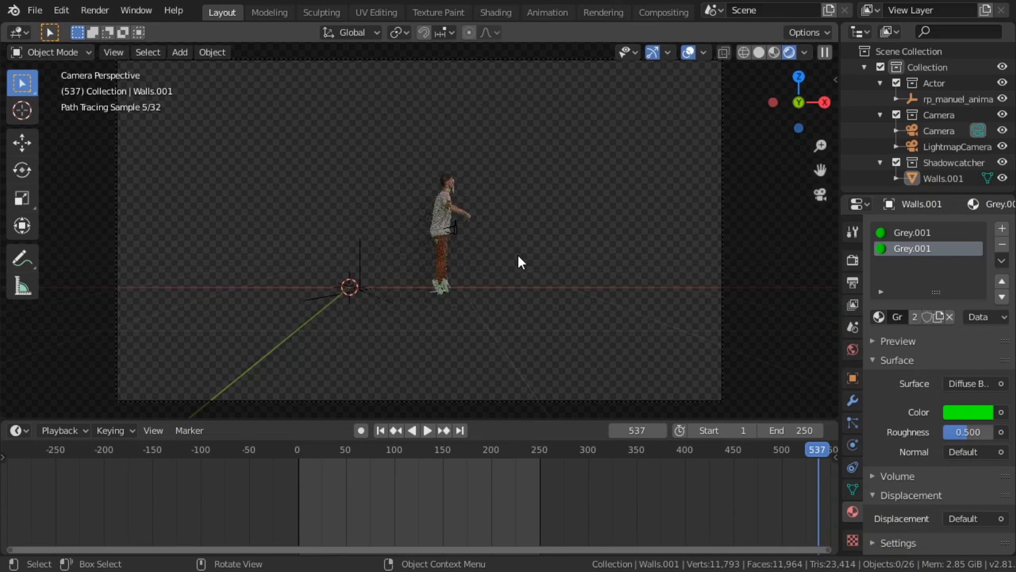
pyautogui.scroll(5, 517, 253)
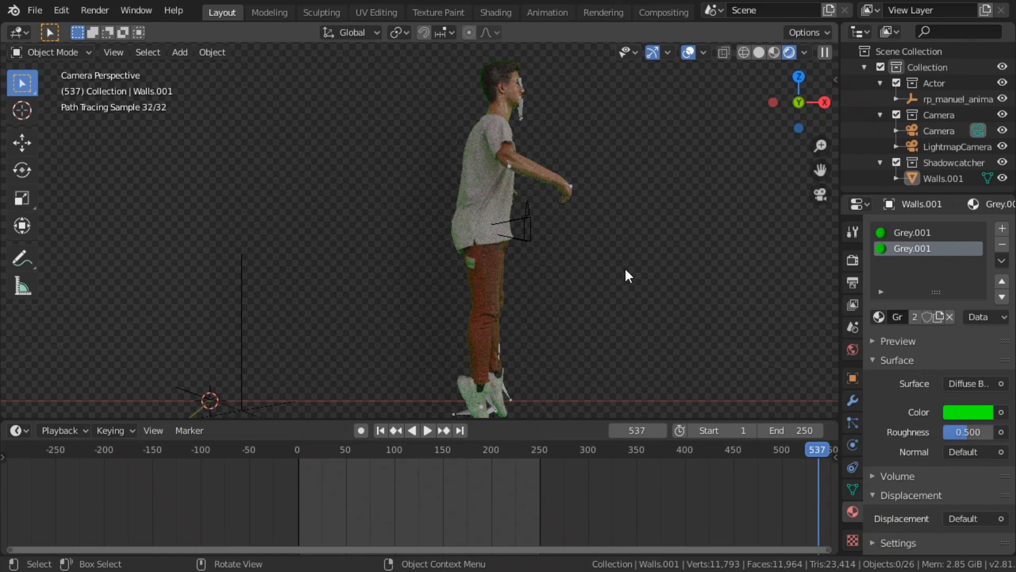
pyautogui.scroll(-2, 627, 273)
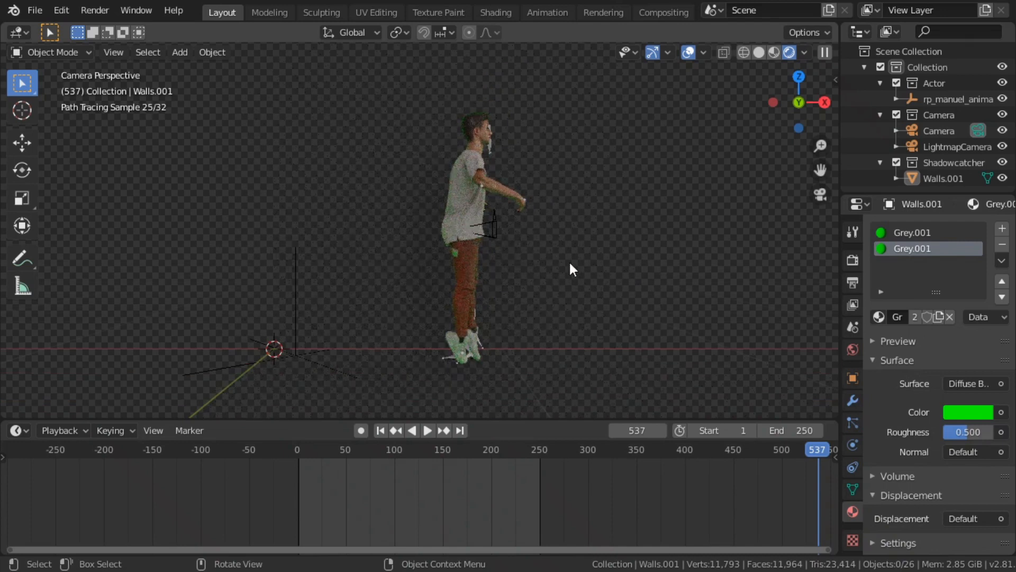
# Restore the shadow catcher's original materials, assigning Wallpape to the first slot and Grey to the second
pyautogui.click(904, 233)
pyautogui.click(880, 318)
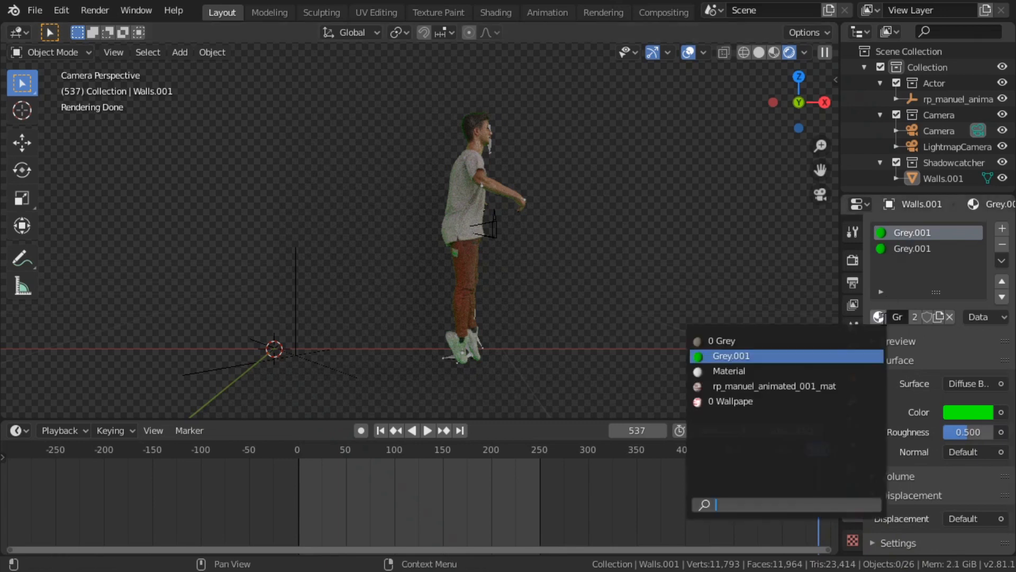
pyautogui.click(779, 401)
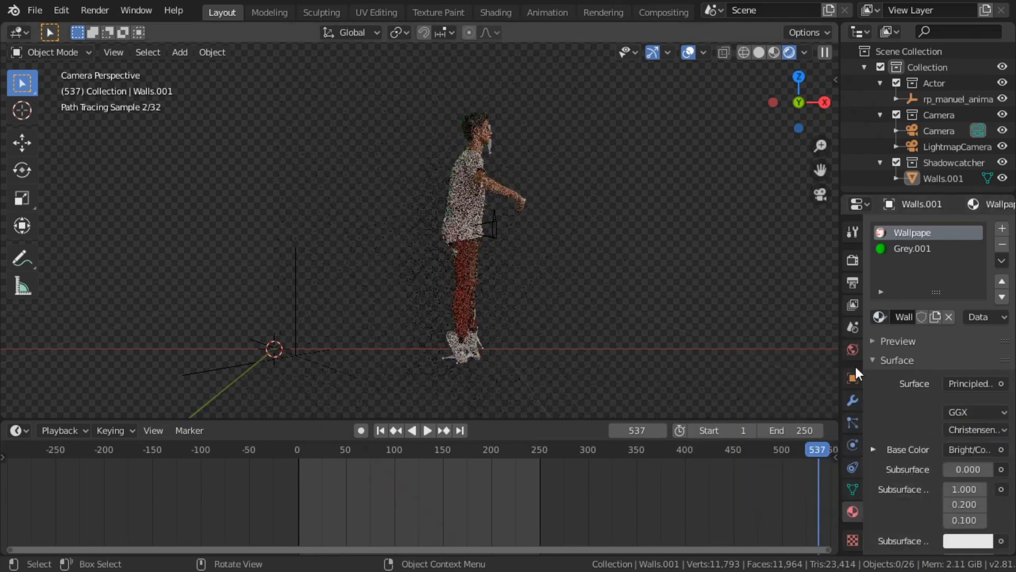
pyautogui.click(897, 252)
pyautogui.click(880, 317)
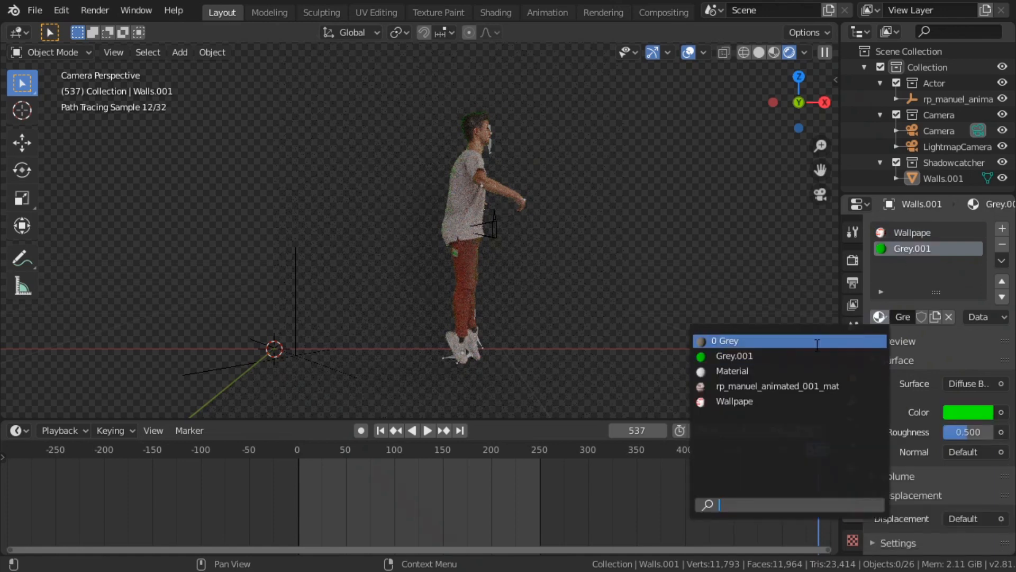
pyautogui.click(779, 340)
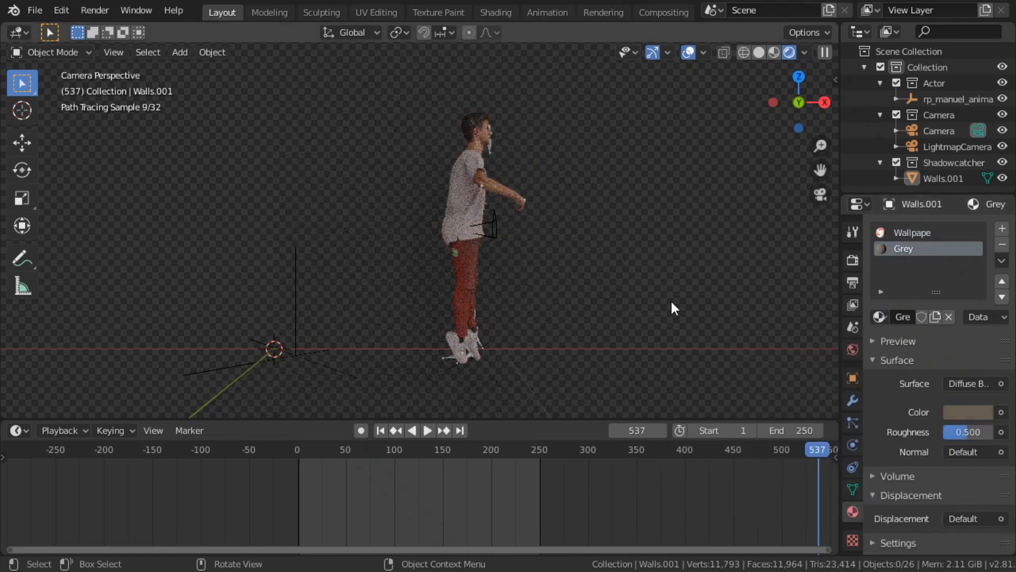
# Switch the viewport to the Compositor, enable nodes, and move the Render Layers node away from the Composite node
pyautogui.click(16, 34)
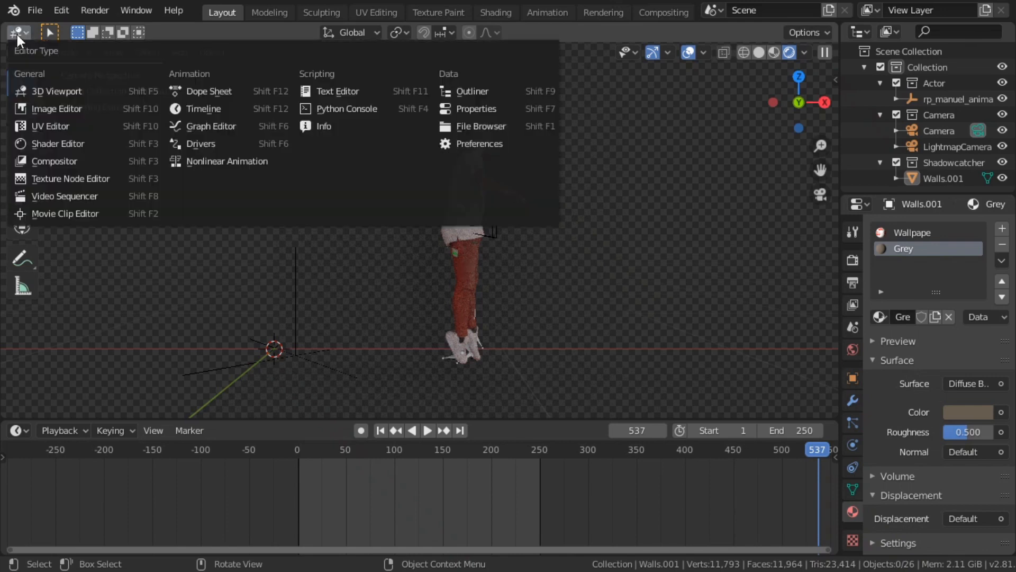
pyautogui.click(88, 161)
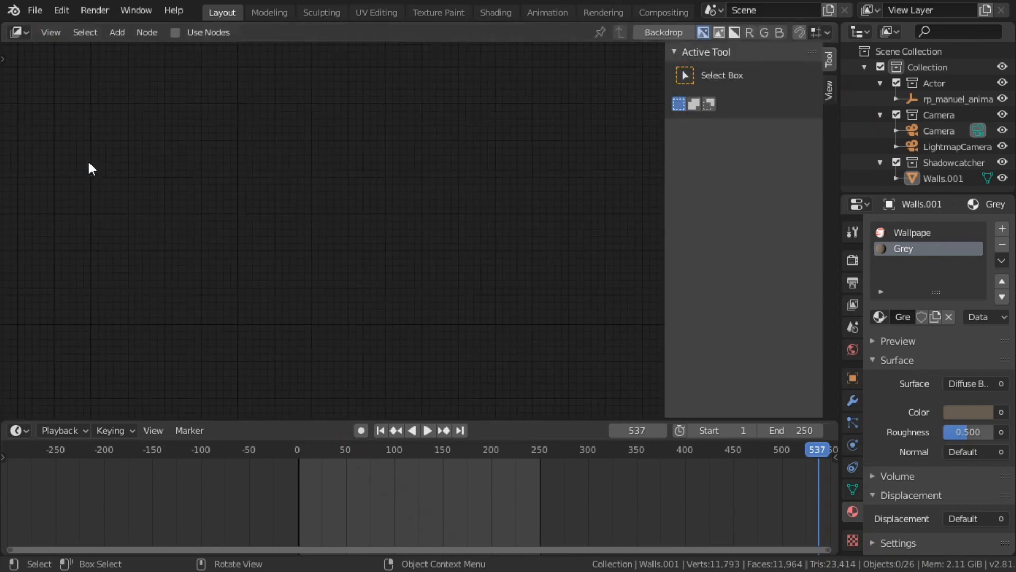
pyautogui.click(175, 33)
pyautogui.click(567, 303)
pyautogui.moveTo(250, 218); pyautogui.dragTo(166, 213)
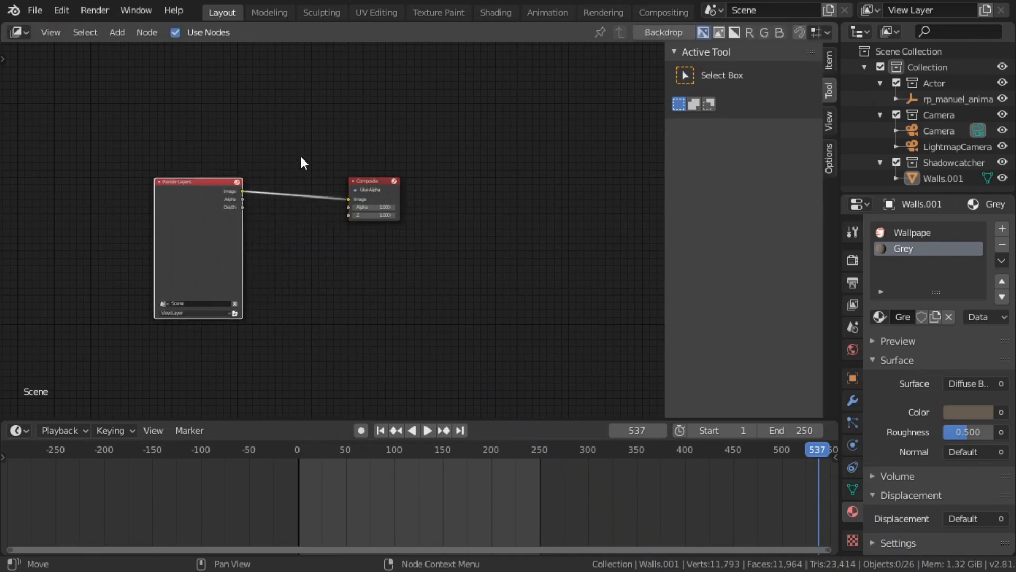
# Add a reroute on the link into Composite and connect a new Viewer node to that reroute
pyautogui.keyDown('shift'); pyautogui.moveTo(310, 151); pyautogui.dragTo(332, 271, button='right'); pyautogui.keyUp('shift')
pyautogui.hotkey('shift', 'a')
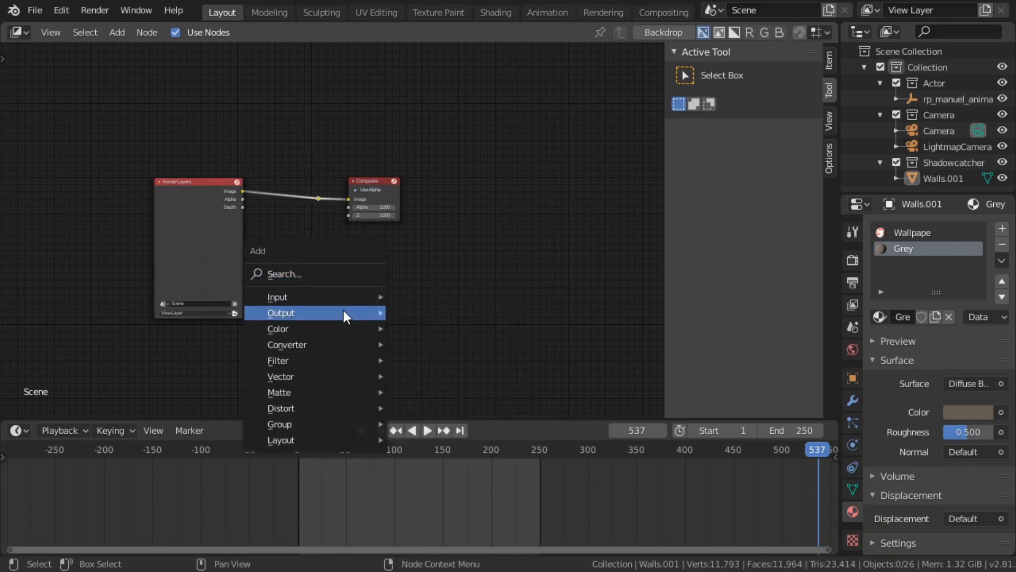
pyautogui.moveTo(345, 310)
pyautogui.click(414, 380)
pyautogui.click(354, 233)
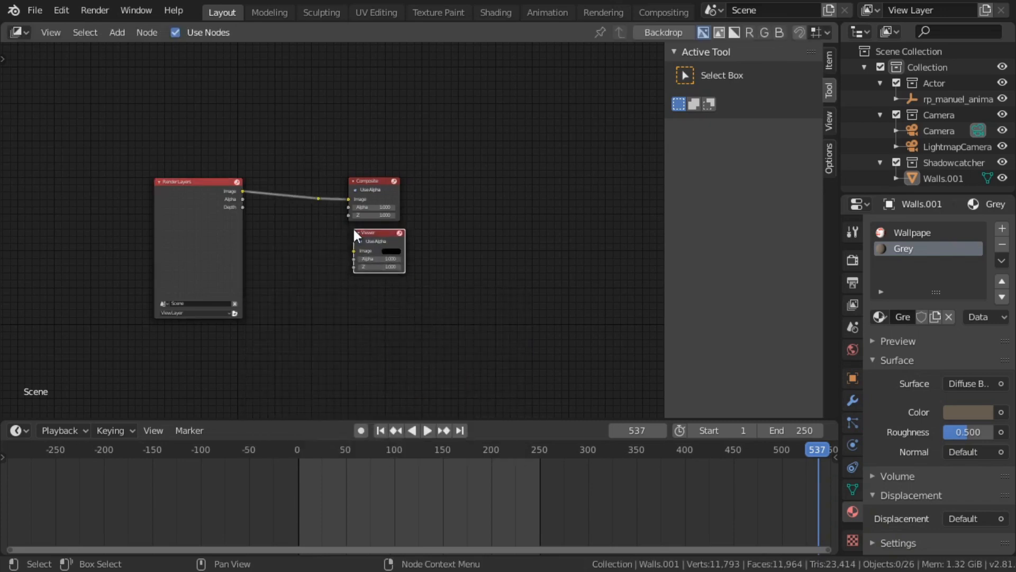
pyautogui.moveTo(318, 198); pyautogui.dragTo(354, 251)
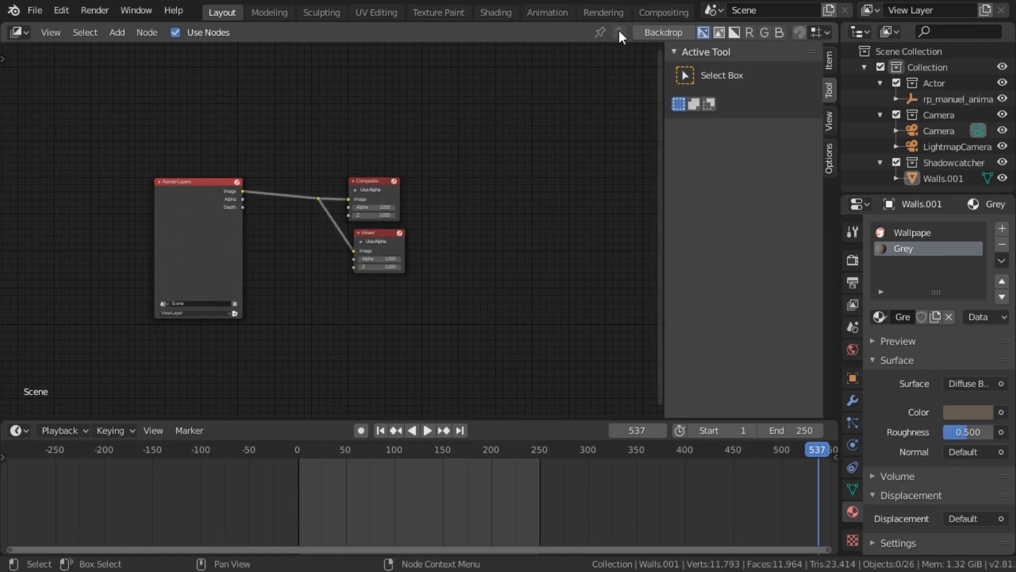
# Turn on the compositor backdrop, make more room beside the Render Layers node, and render the current frame
pyautogui.click(660, 33)
pyautogui.moveTo(164, 221); pyautogui.dragTo(37, 238)
pyautogui.press('F12')
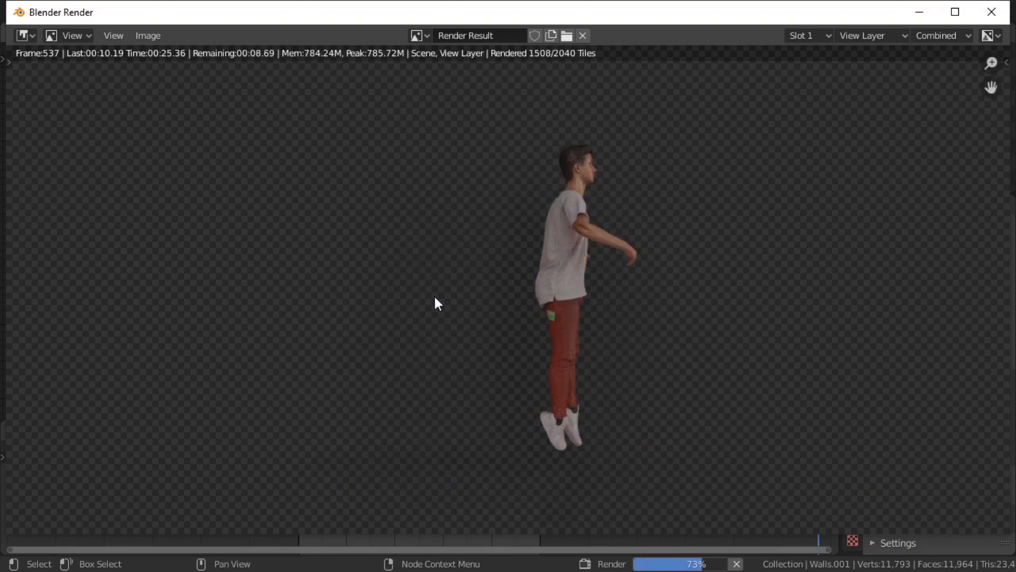
pyautogui.click(997, 11)
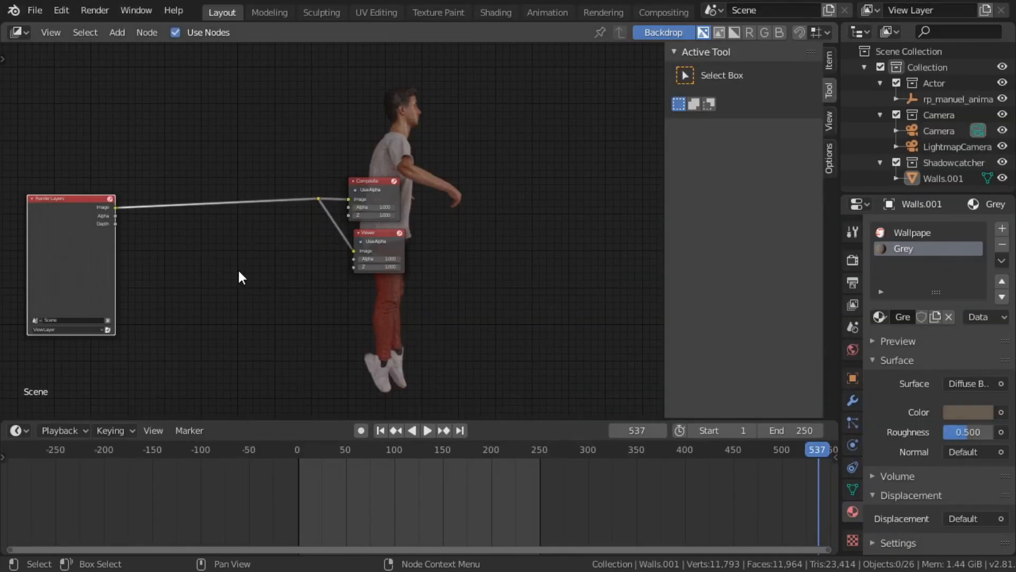
# Add an Image node above Render Layers and load the background image from the the-trippy-hallway folder
pyautogui.hotkey('shift', 'a')
pyautogui.moveTo(200, 255)
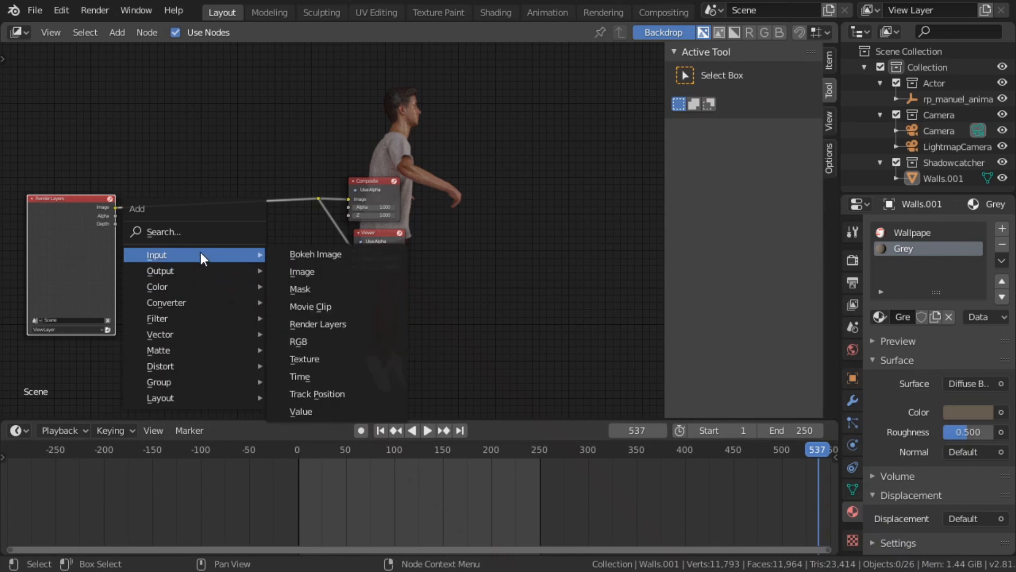
pyautogui.click(303, 271)
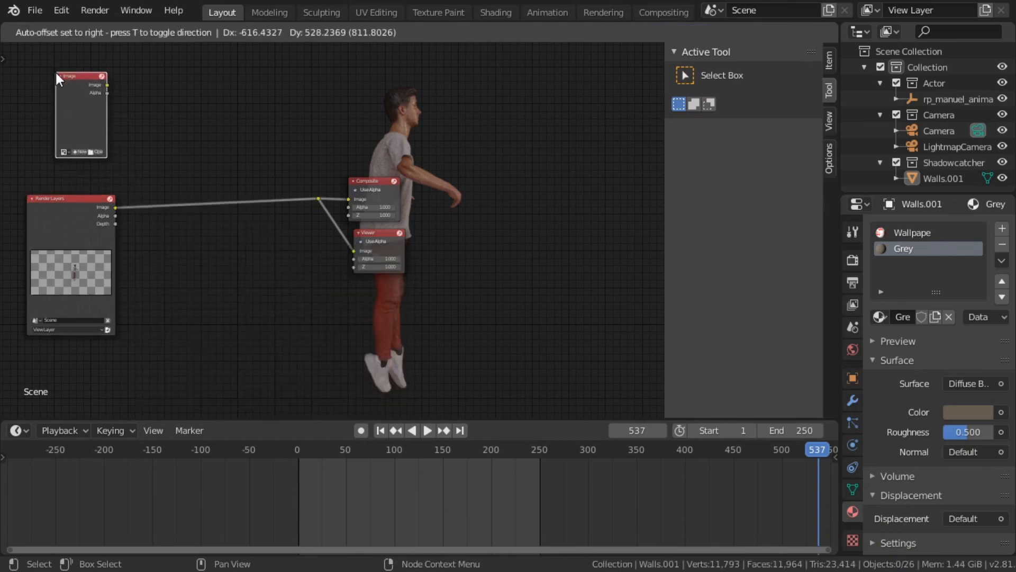
pyautogui.click(56, 74)
pyautogui.click(91, 153)
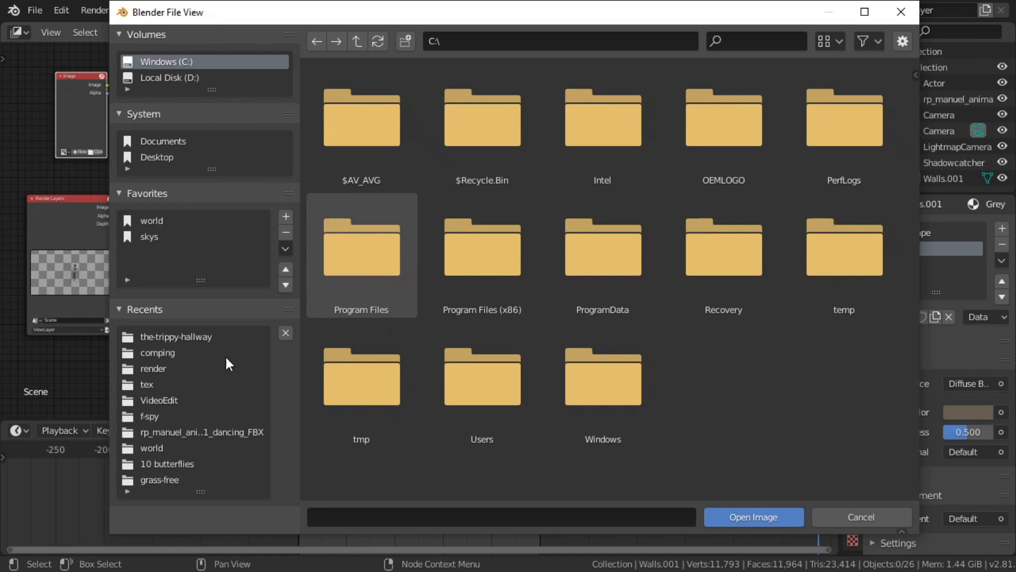
pyautogui.click(161, 337)
pyautogui.click(382, 123)
pyautogui.click(750, 522)
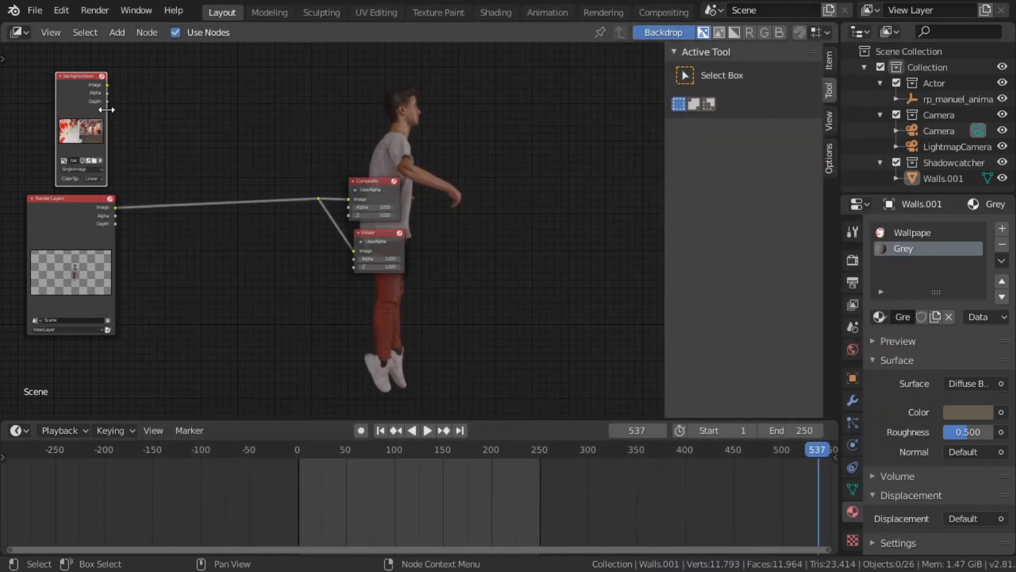
# Insert an Alpha Over node after Render Layers, with the background as first image and the actor render as second
pyautogui.hotkey('shift', 'a')
pyautogui.click(150, 118)
pyautogui.write('ALP')
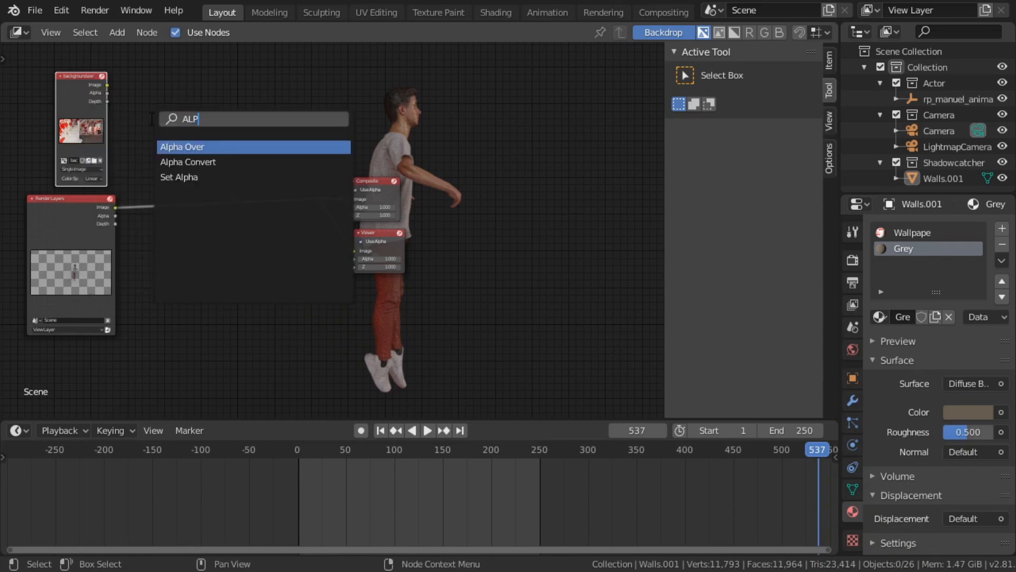
pyautogui.press('Return')
pyautogui.click(195, 208)
pyautogui.moveTo(195, 207); pyautogui.dragTo(197, 215)
pyautogui.moveTo(152, 149); pyautogui.dragTo(108, 85)
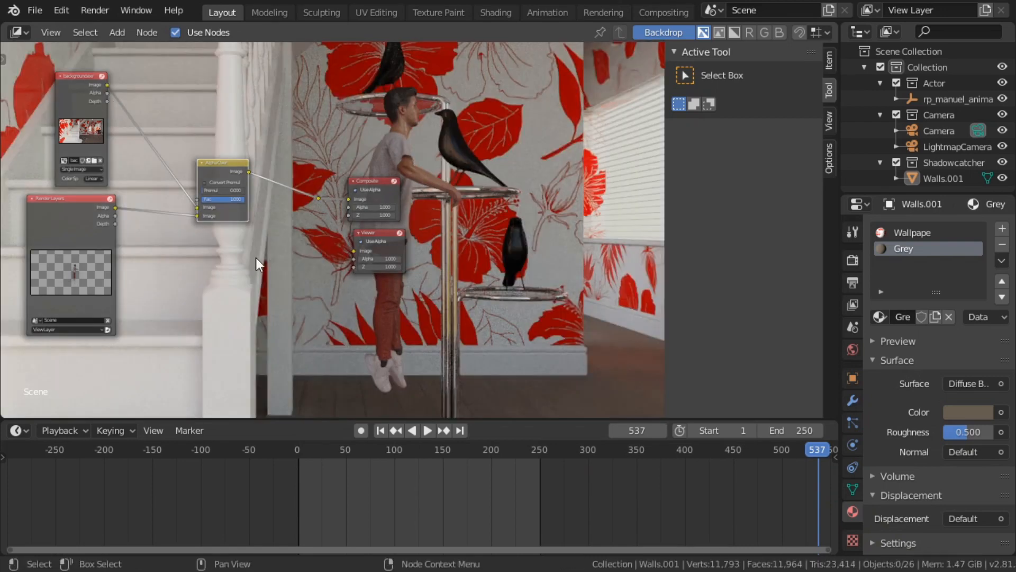
pyautogui.moveTo(226, 163); pyautogui.dragTo(181, 147)
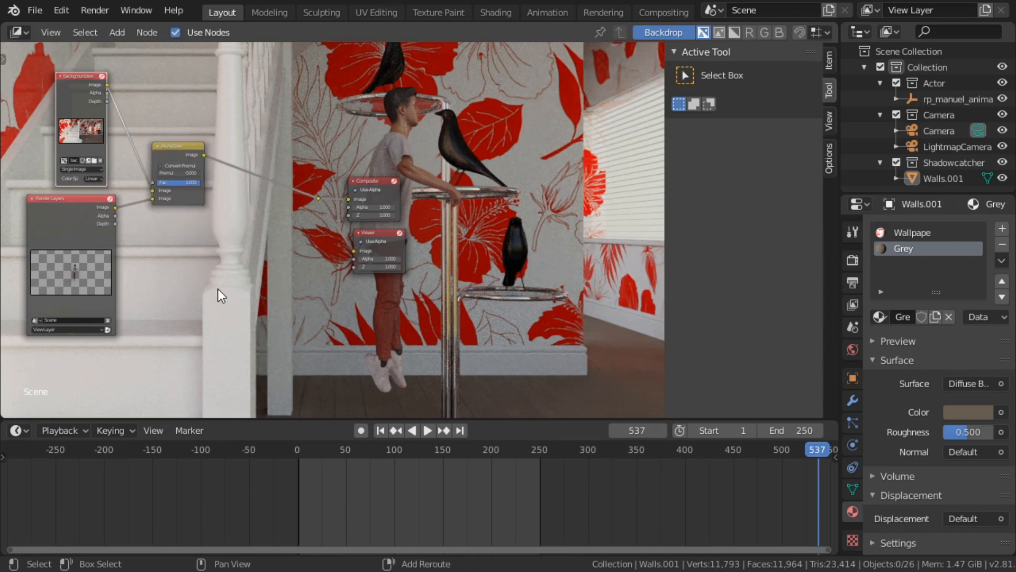
# Add another Image node below the Alpha Over node and load the foreground image into it
pyautogui.hotkey('shift', 'a')
pyautogui.moveTo(202, 308)
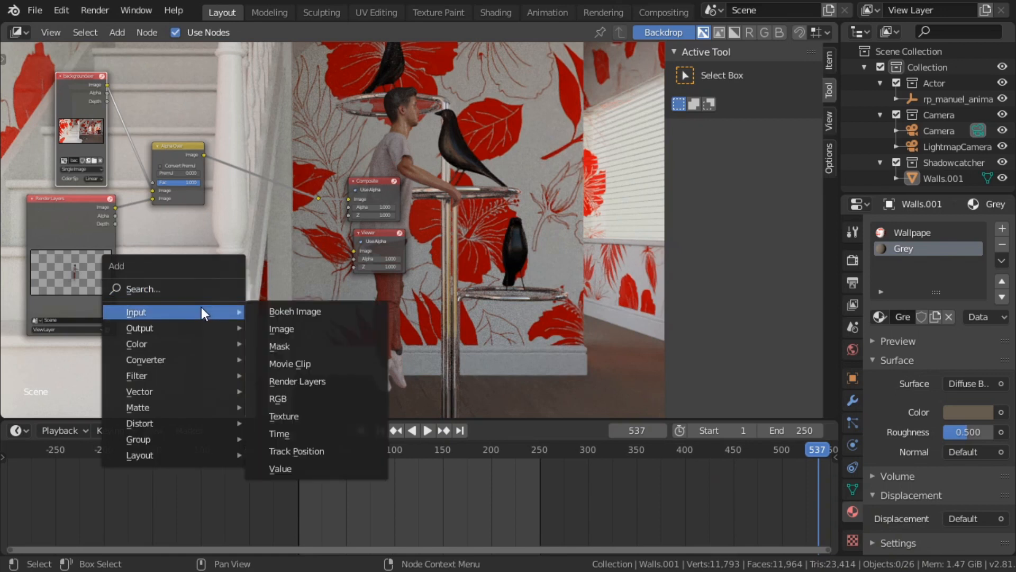
pyautogui.click(288, 329)
pyautogui.click(211, 329)
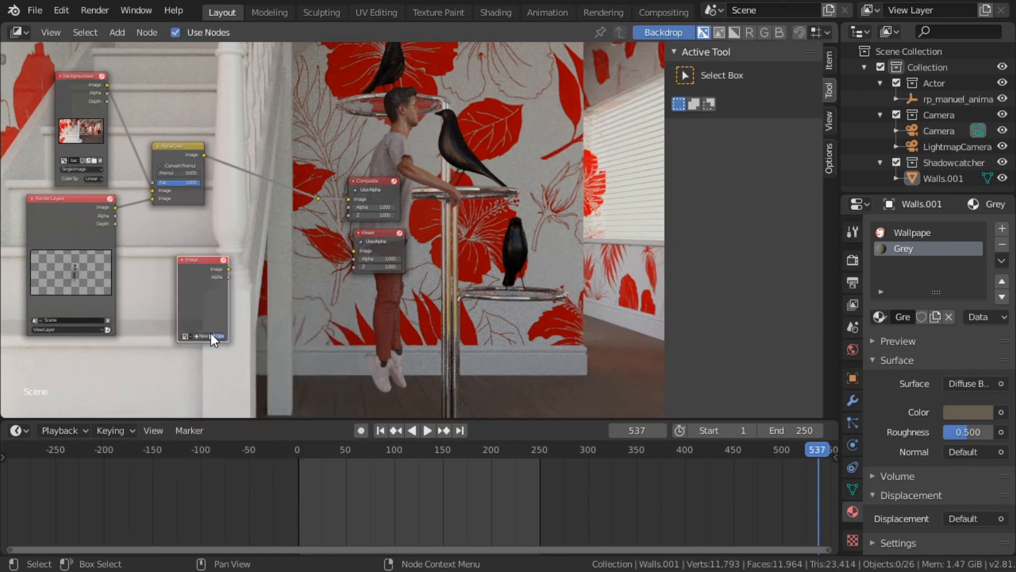
pyautogui.click(211, 334)
pyautogui.click(195, 336)
pyautogui.click(509, 107)
pyautogui.click(774, 517)
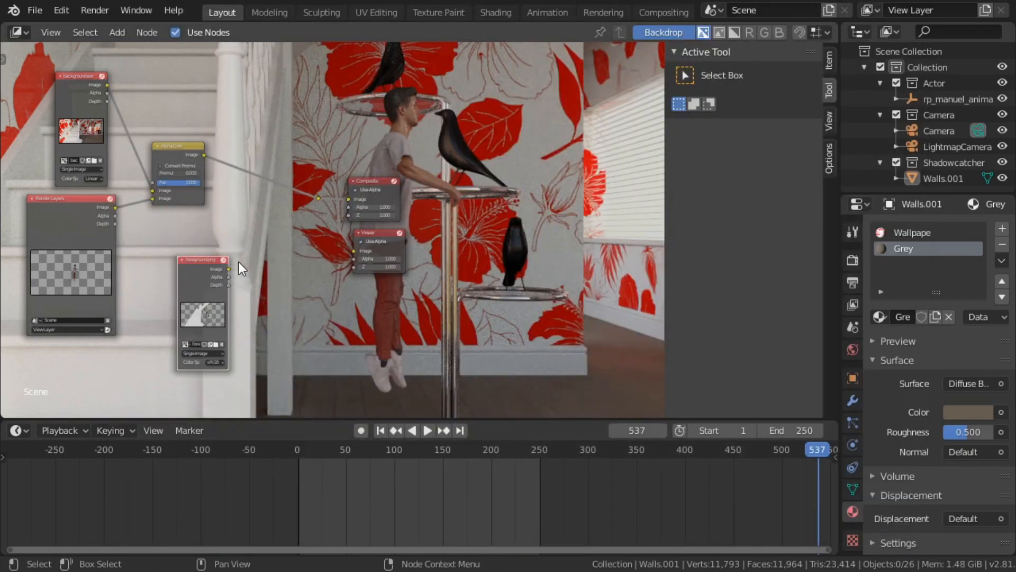
# Duplicate the Alpha Over node onto the link before the reroute and connect the foreground image to its second image input
pyautogui.click(164, 146)
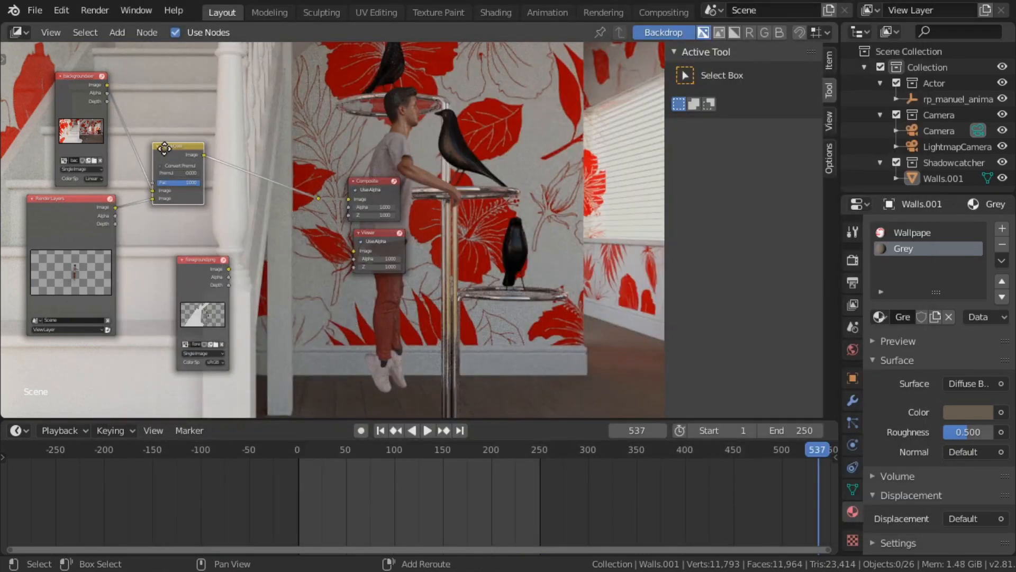
pyautogui.hotkey('shift', 'd')
pyautogui.click(249, 158)
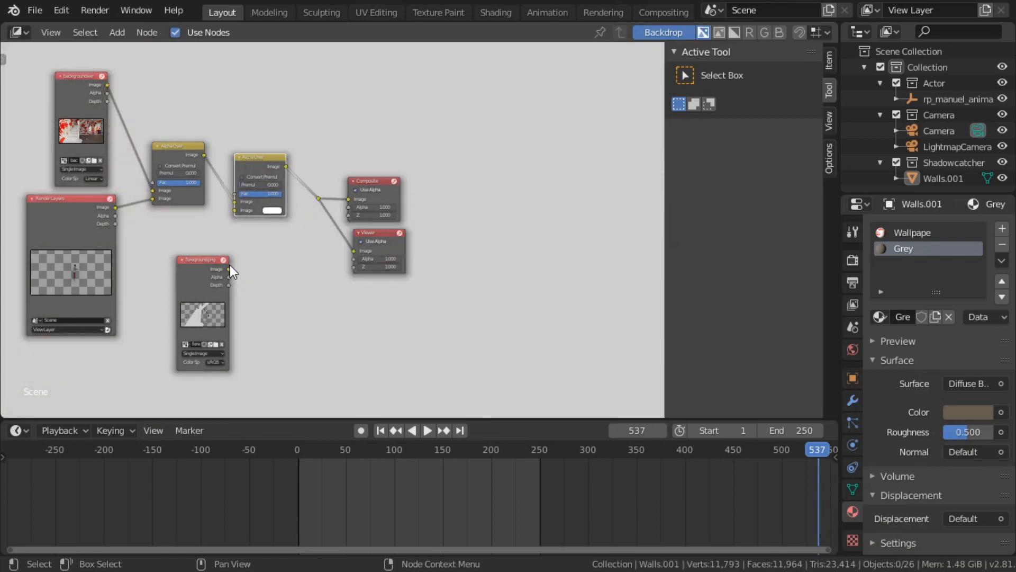
pyautogui.moveTo(229, 225); pyautogui.dragTo(182, 282)
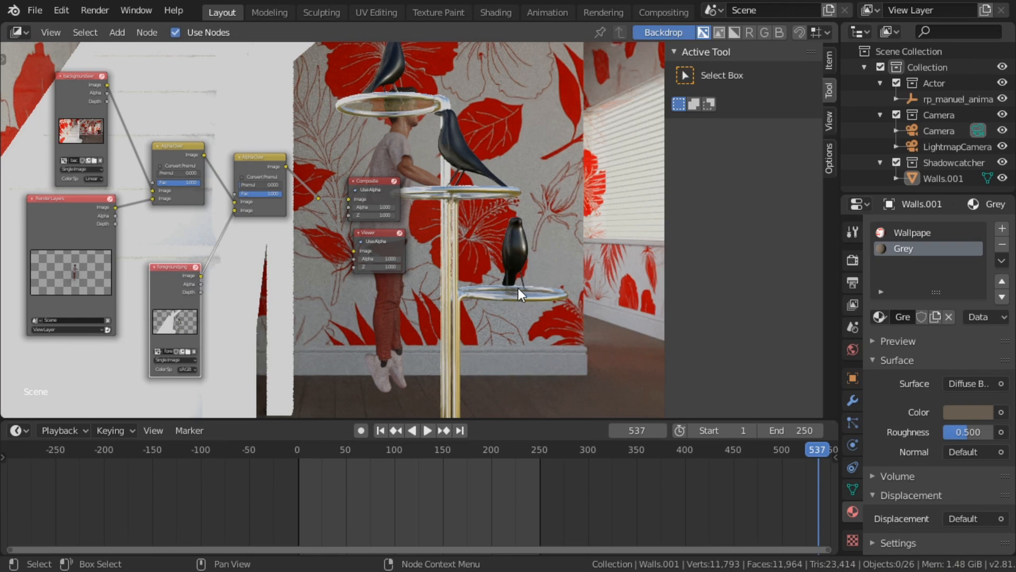
# Examine the composite backdrop up close and as a whole, checking how the foreground overlays the actor and background
pyautogui.hotkey('alt', 'v')
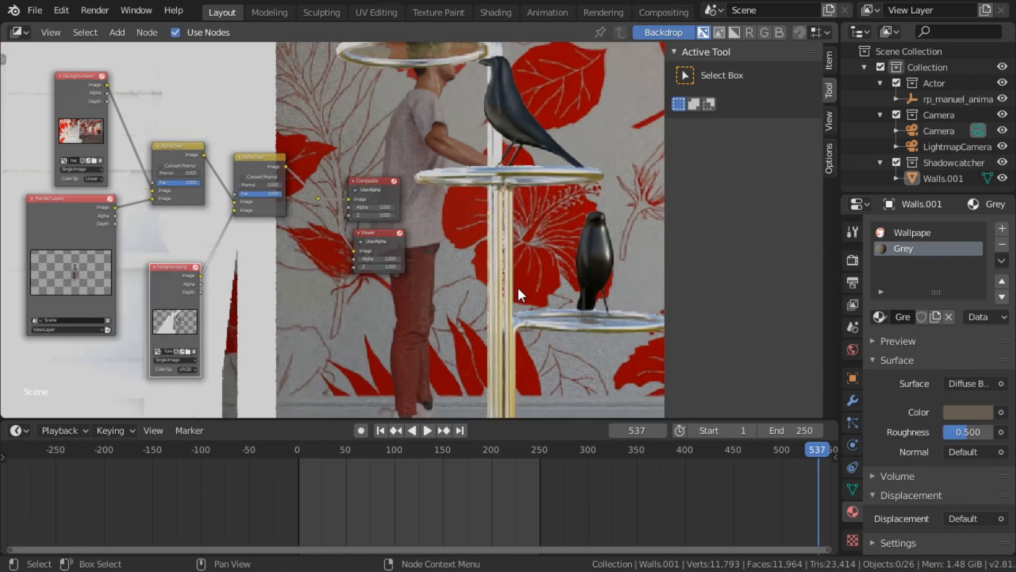
pyautogui.press('v')
pyautogui.press('v')
pyautogui.press('v')
pyautogui.press('v')
pyautogui.press('v')
pyautogui.press('v')
pyautogui.press('v')
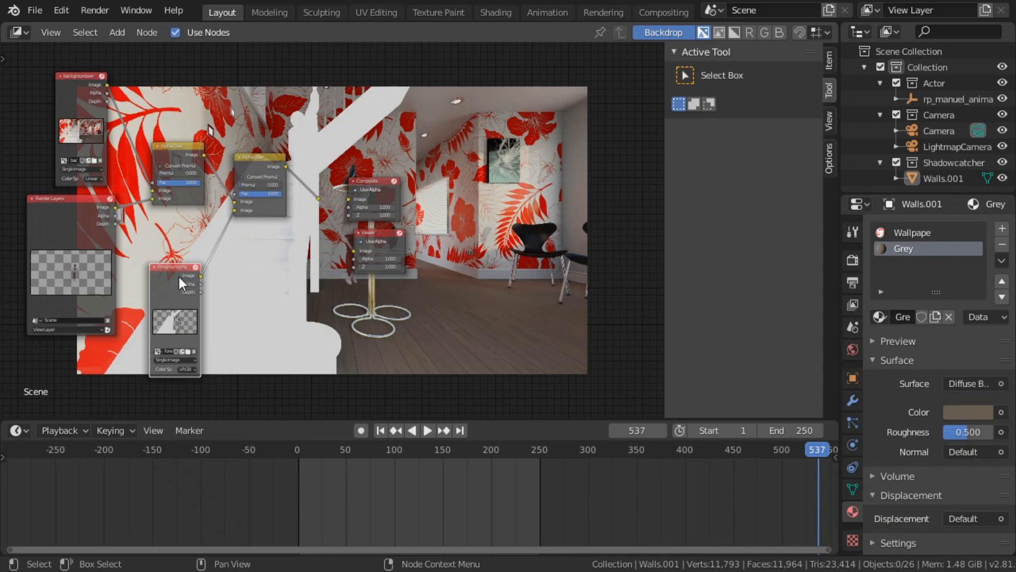
# Add a Set Alpha node beside the foreground image and connect the foreground's alpha output to its Alpha input
pyautogui.hotkey('shift', 'a')
pyautogui.click(265, 280)
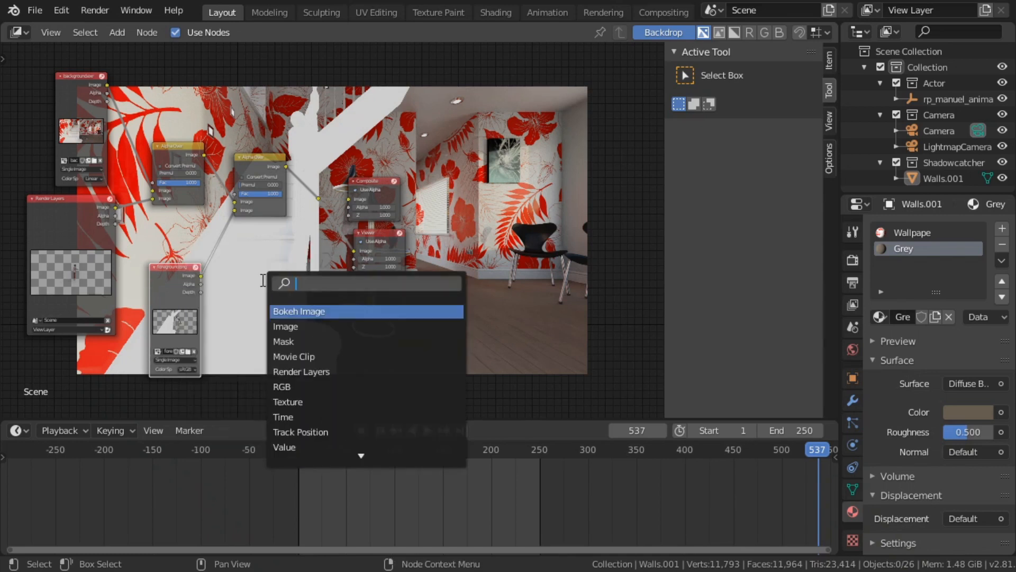
pyautogui.write('SET')
pyautogui.click(281, 311)
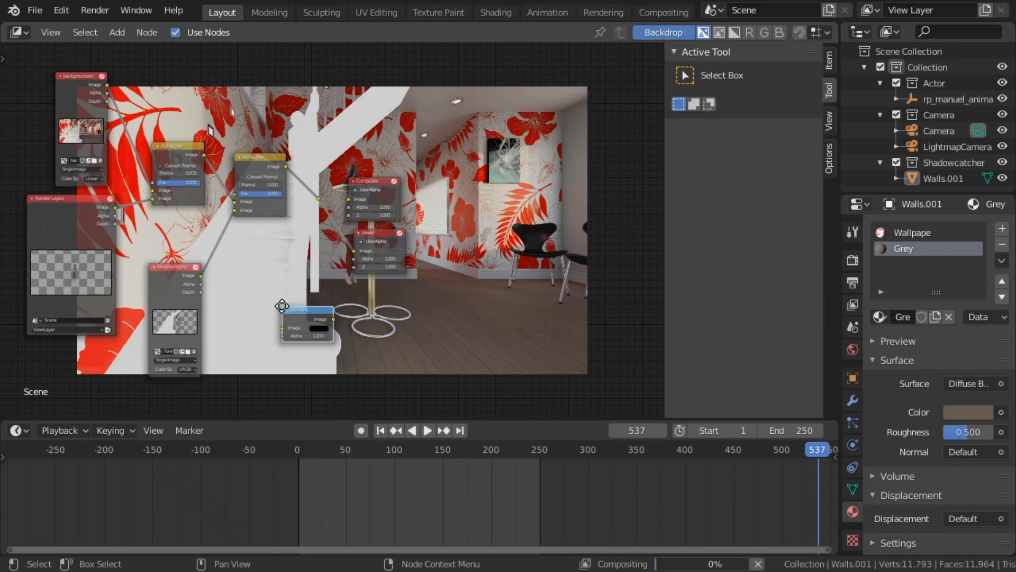
pyautogui.click(223, 283)
pyautogui.moveTo(201, 283); pyautogui.dragTo(245, 315)
pyautogui.click(295, 301)
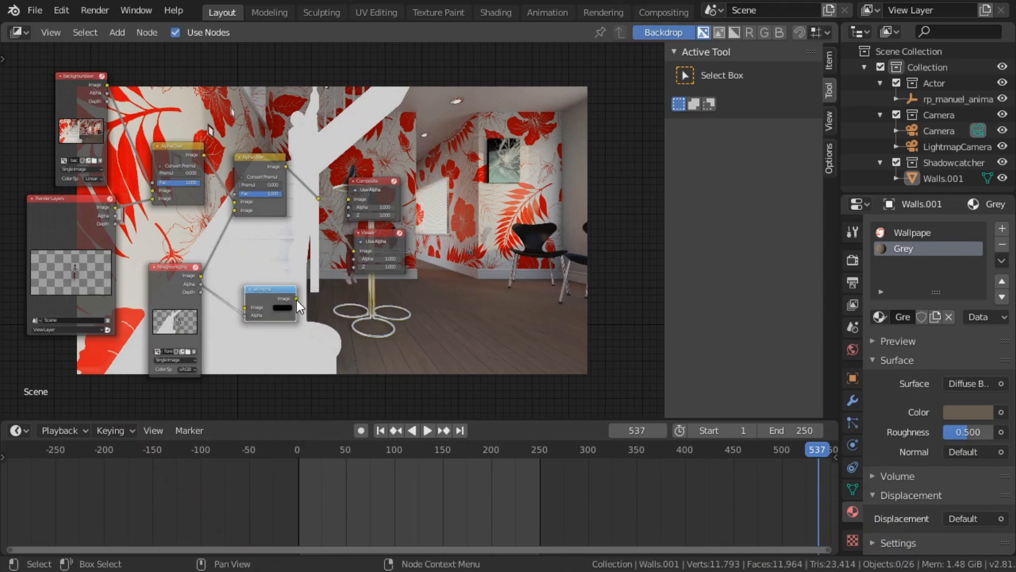
# Route the background image through Set Alpha into the second Alpha Over's lower image input, and enable Convert Premul on that Alpha Over
pyautogui.moveTo(182, 298); pyautogui.dragTo(105, 382)
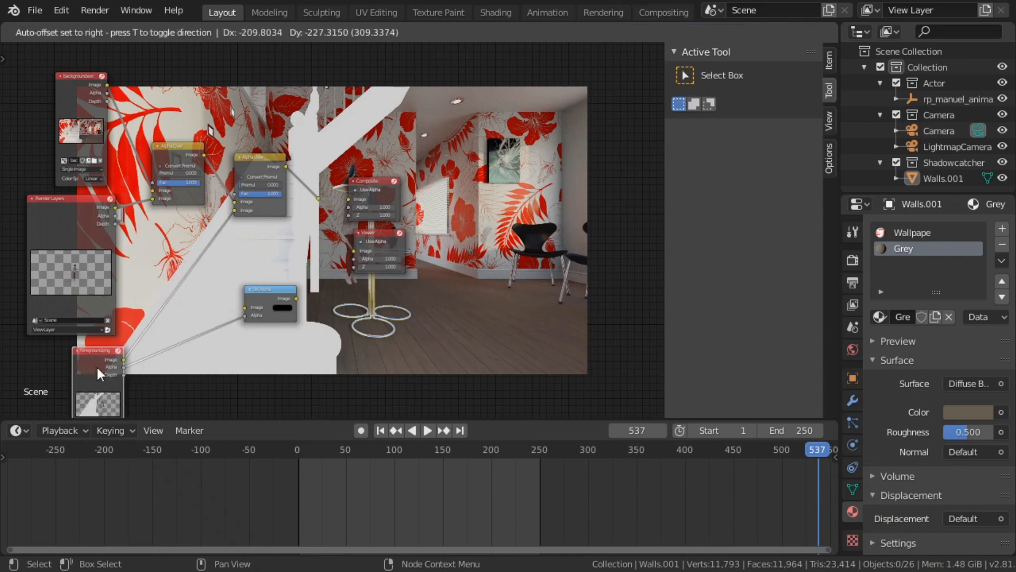
pyautogui.moveTo(272, 297); pyautogui.dragTo(202, 303)
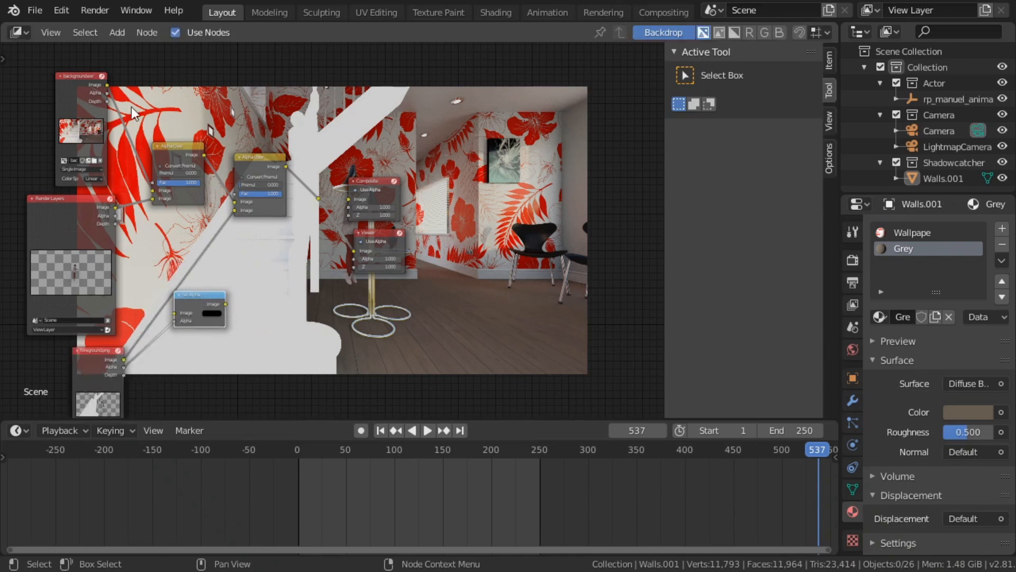
pyautogui.moveTo(148, 225); pyautogui.dragTo(236, 209)
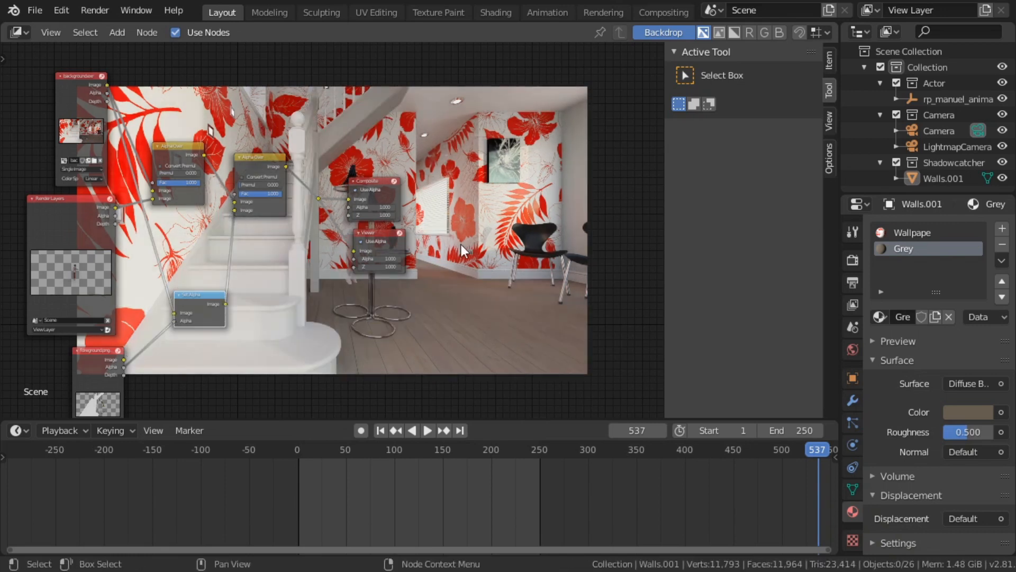
pyautogui.scroll(3, 462, 245)
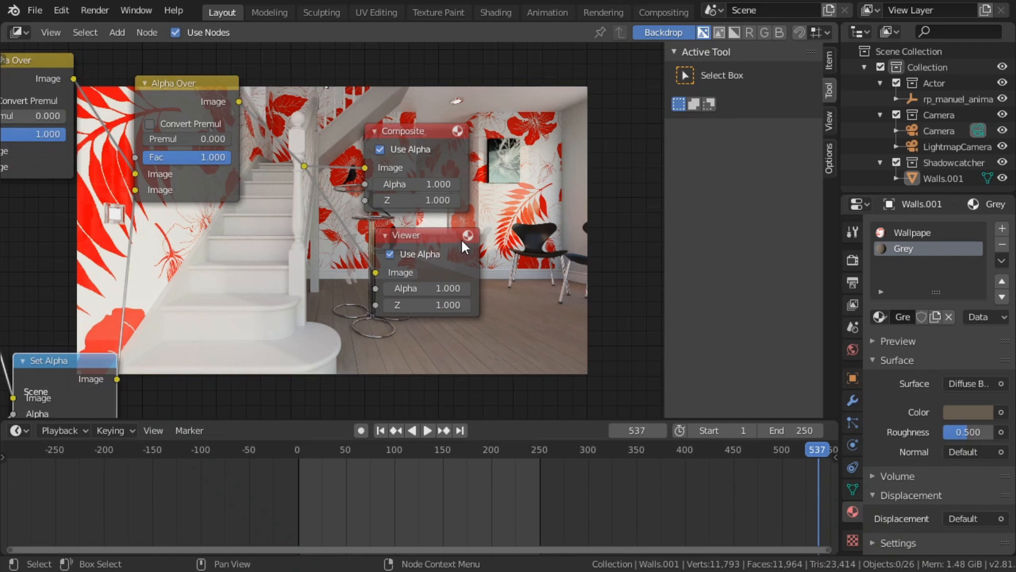
pyautogui.click(149, 123)
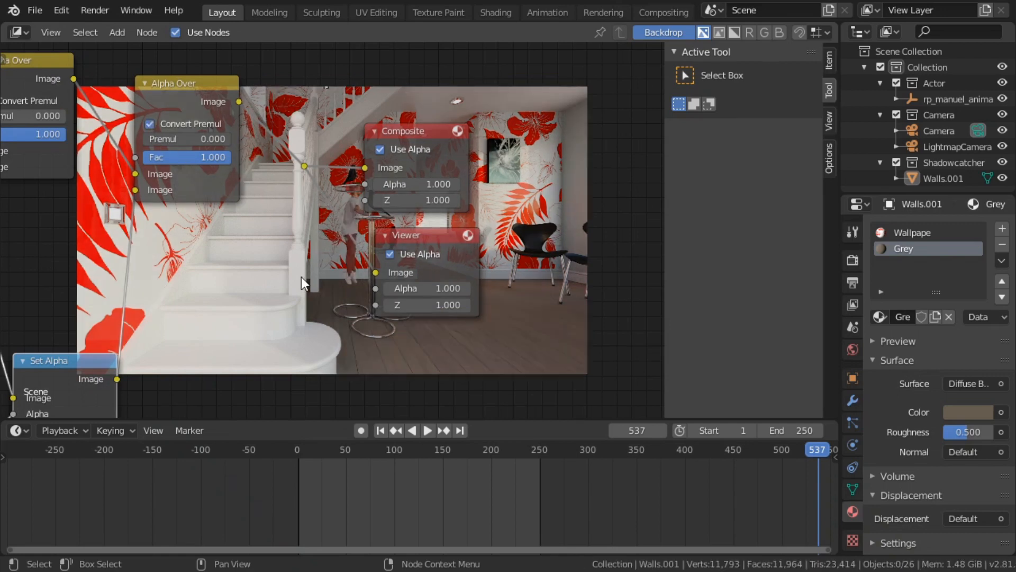
# Move the Render Layers node farther left of the first Alpha Over to free space between them
pyautogui.scroll(-2, 301, 277)
pyautogui.scroll(-4, 300, 277)
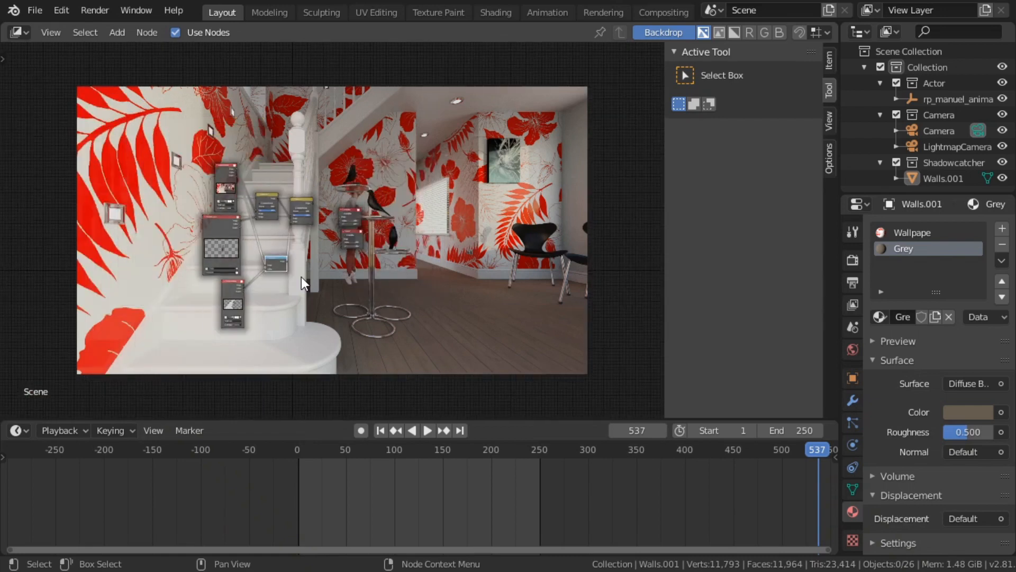
pyautogui.moveTo(183, 192); pyautogui.dragTo(52, 229)
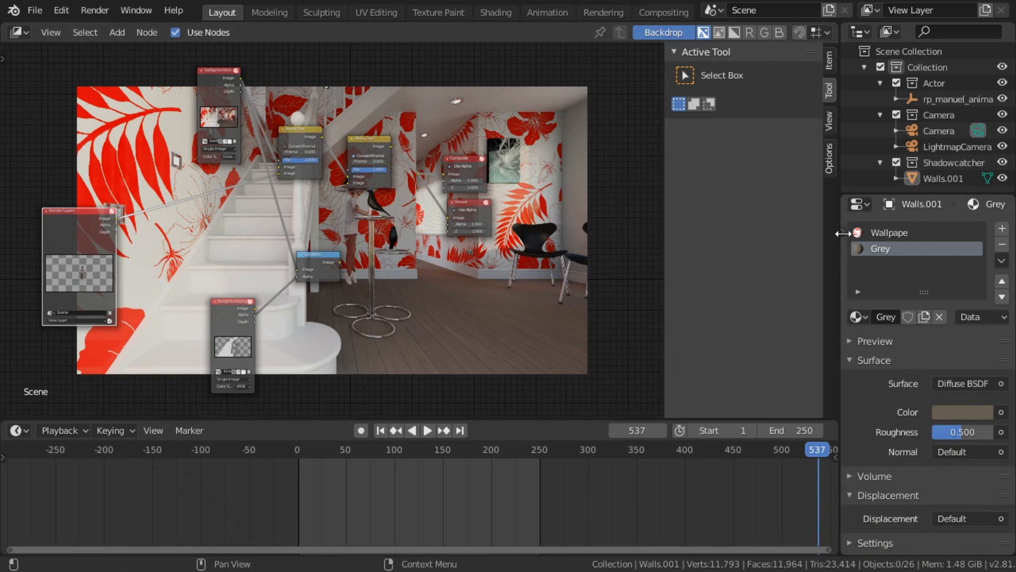
# Enable the Normal data pass and the Diffuse Color light pass for the view layer
pyautogui.click(852, 282)
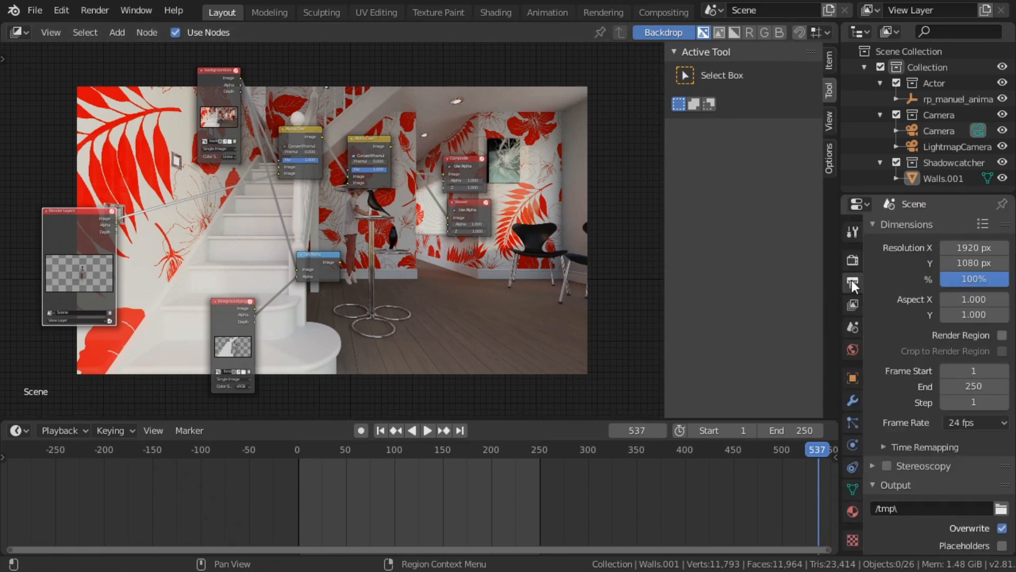
pyautogui.click(852, 327)
pyautogui.click(852, 304)
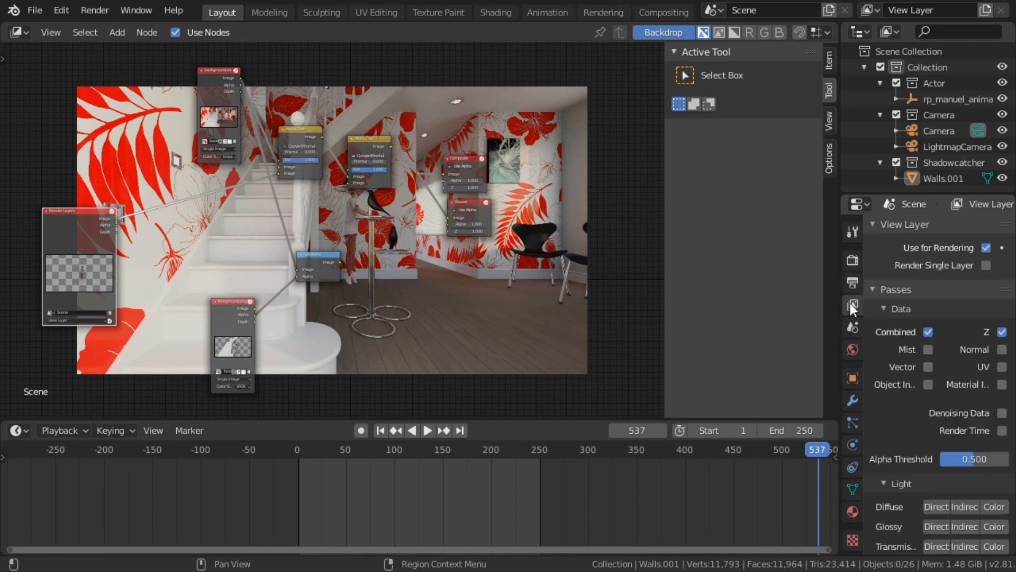
pyautogui.click(1002, 350)
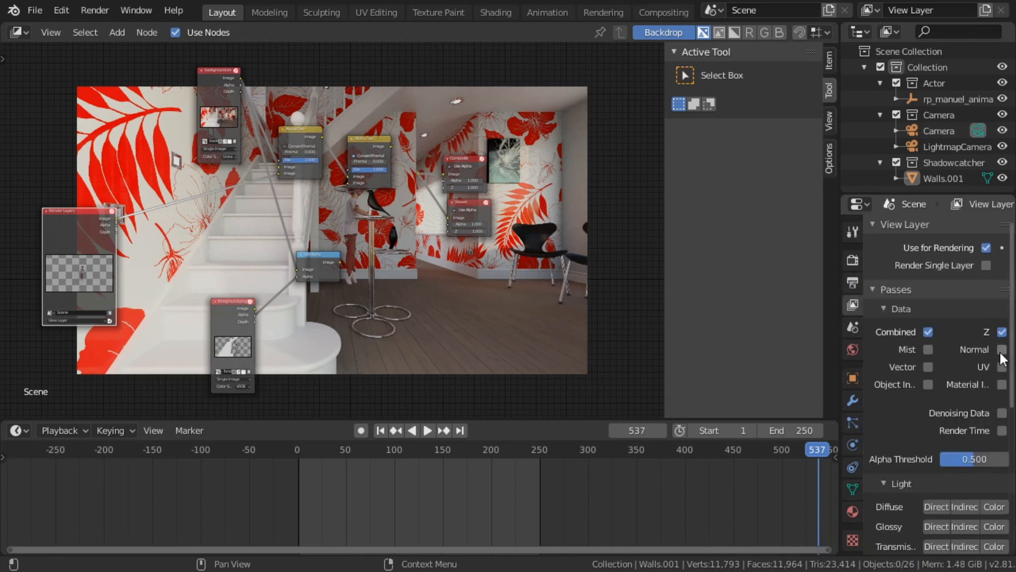
pyautogui.click(991, 506)
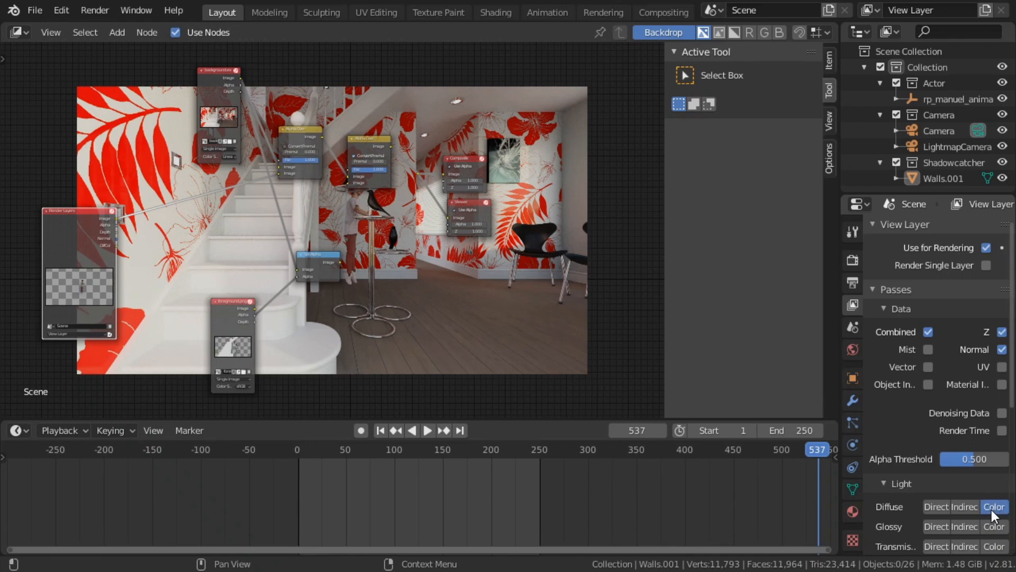
# Insert a Denoise node after Render Layers and feed its Normal and Albedo inputs from the Normal and diffuse colour passes
pyautogui.hotkey('shift', 'a')
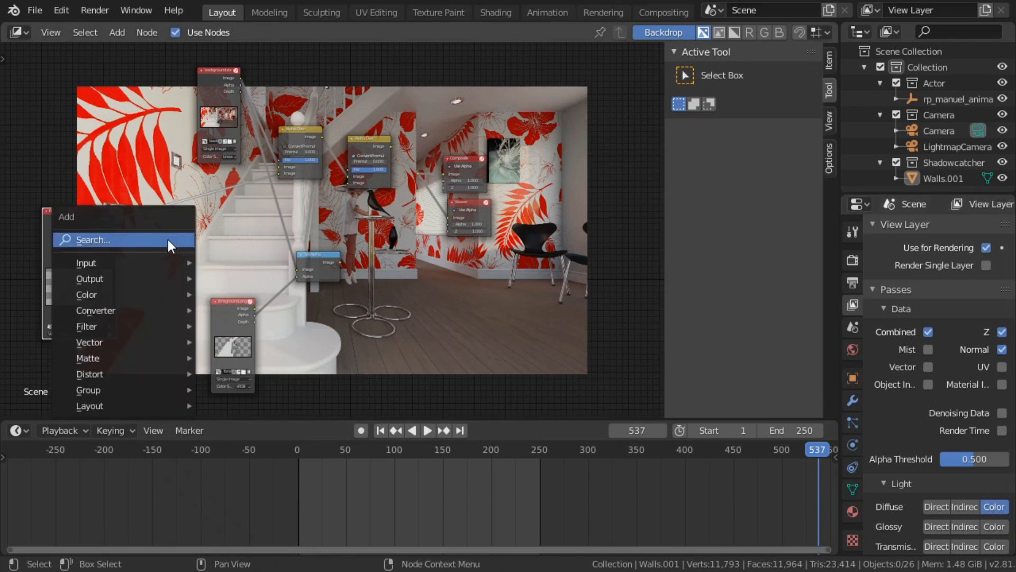
pyautogui.click(153, 243)
pyautogui.write('De')
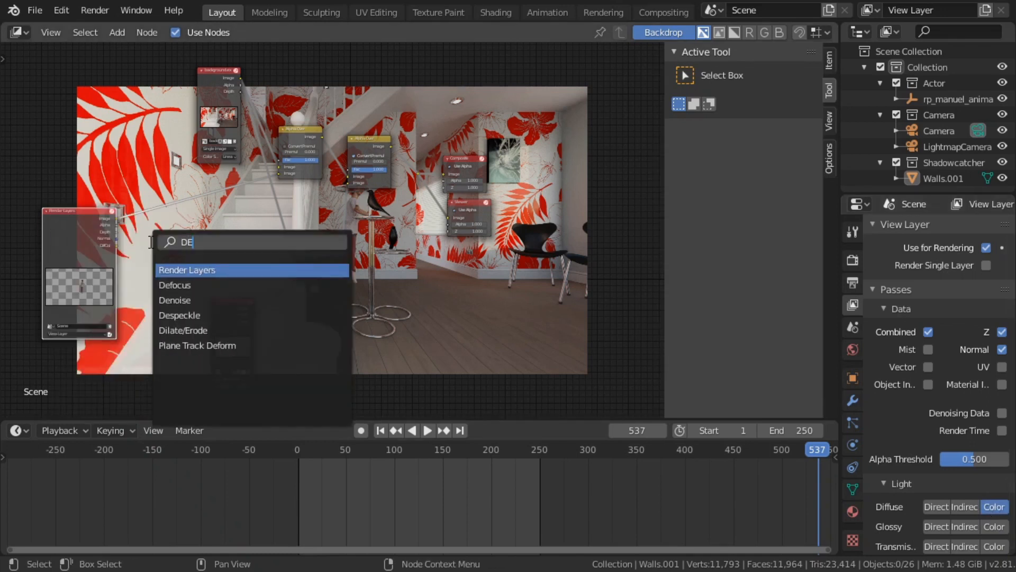
pyautogui.click(175, 297)
pyautogui.click(149, 200)
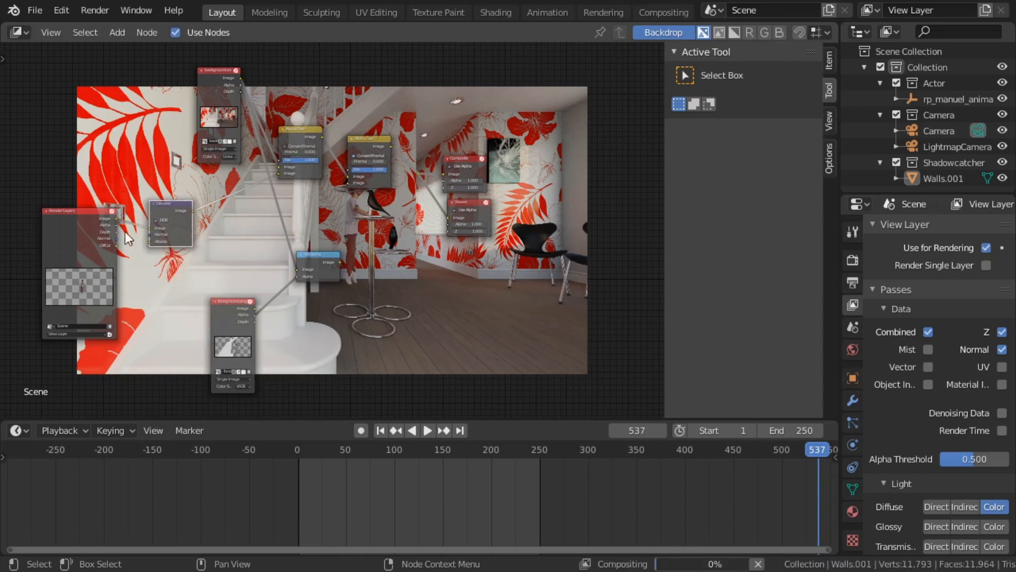
pyautogui.moveTo(116, 240); pyautogui.dragTo(157, 248)
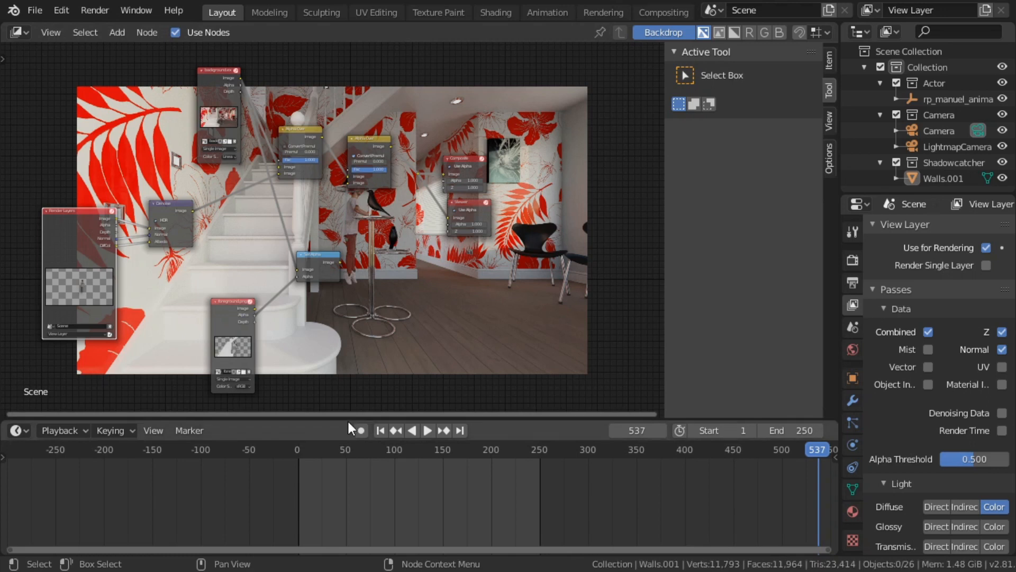
# Maximize the node editor and move the Composite and Viewer nodes with their reroute farther right of the second Alpha Over
pyautogui.moveTo(349, 422); pyautogui.dragTo(358, 489)
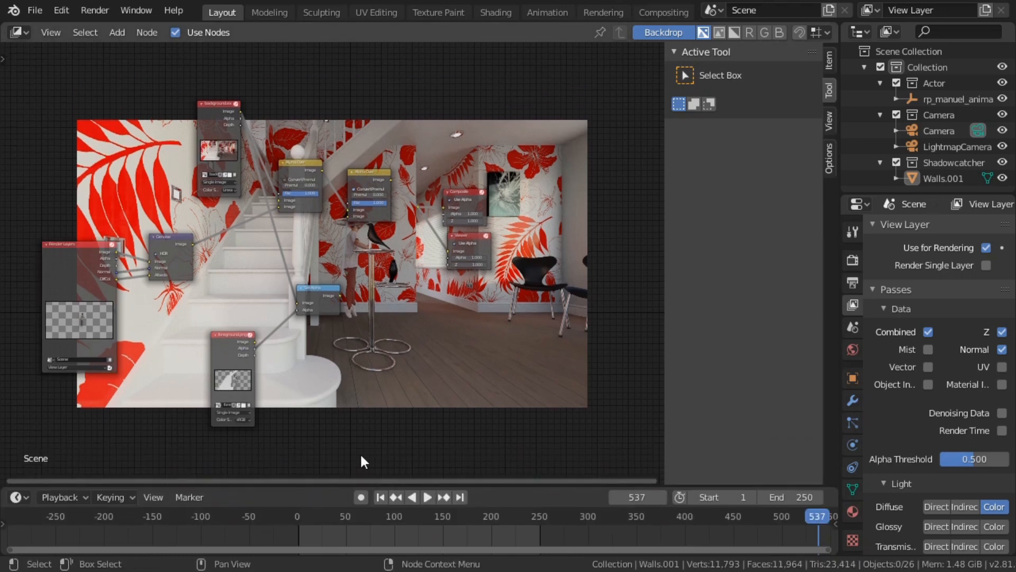
pyautogui.hotkey('ctrl', 'space')
pyautogui.scroll(1, 474, 341)
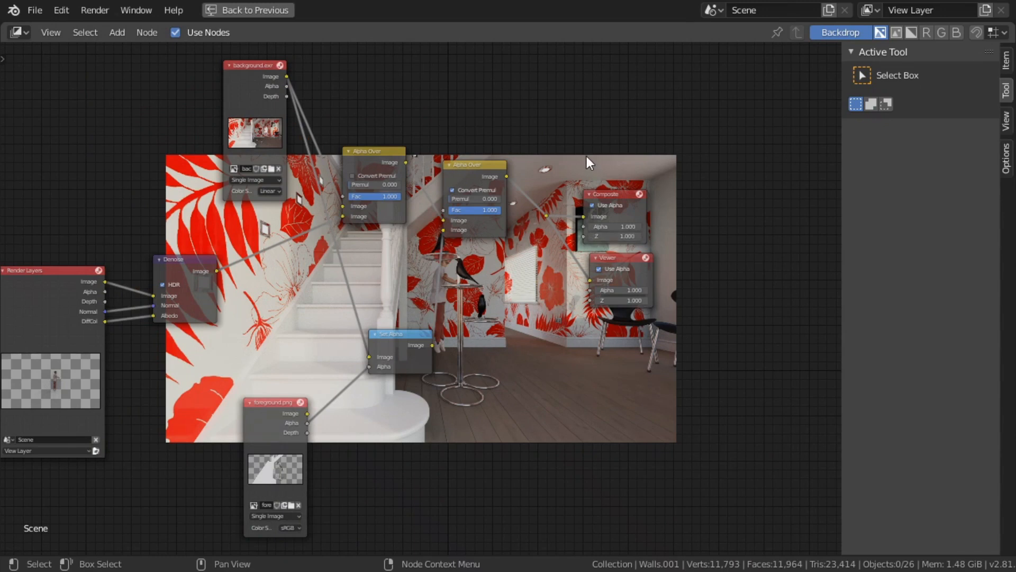
pyautogui.press('b')
pyautogui.moveTo(526, 118); pyautogui.dragTo(695, 370)
pyautogui.press('g')
pyautogui.click(3, 270)
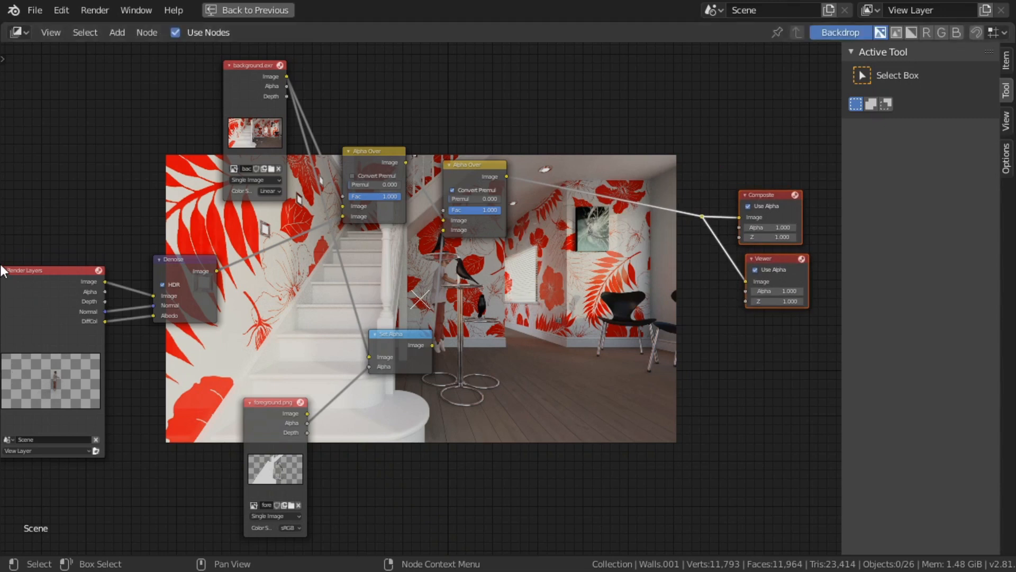
# Add a Glare node on the link between the second Alpha Over and the reroute
pyautogui.hotkey('shift', 'a')
pyautogui.click(577, 312)
pyautogui.write('GL')
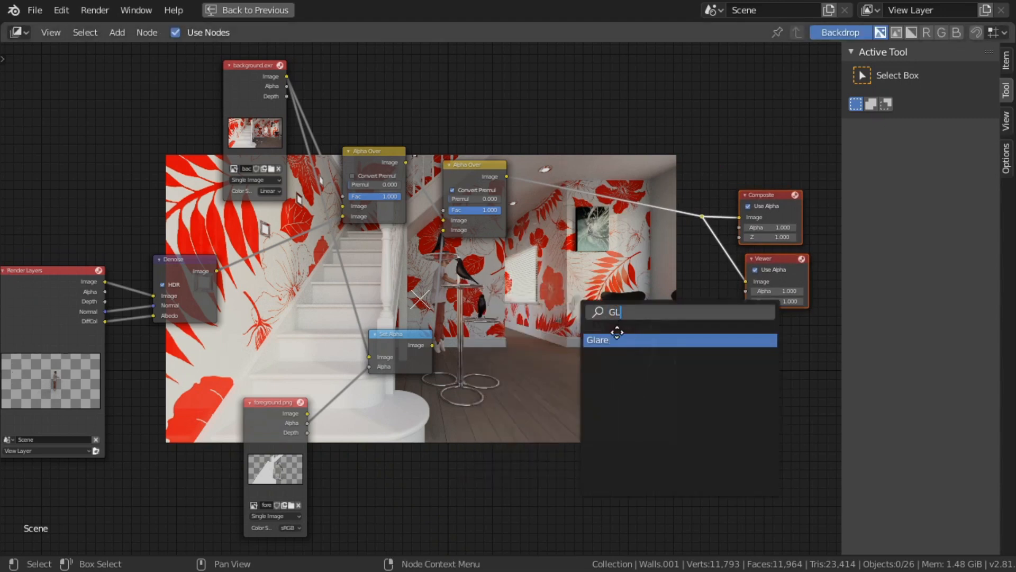
pyautogui.press('Return')
pyautogui.click(583, 147)
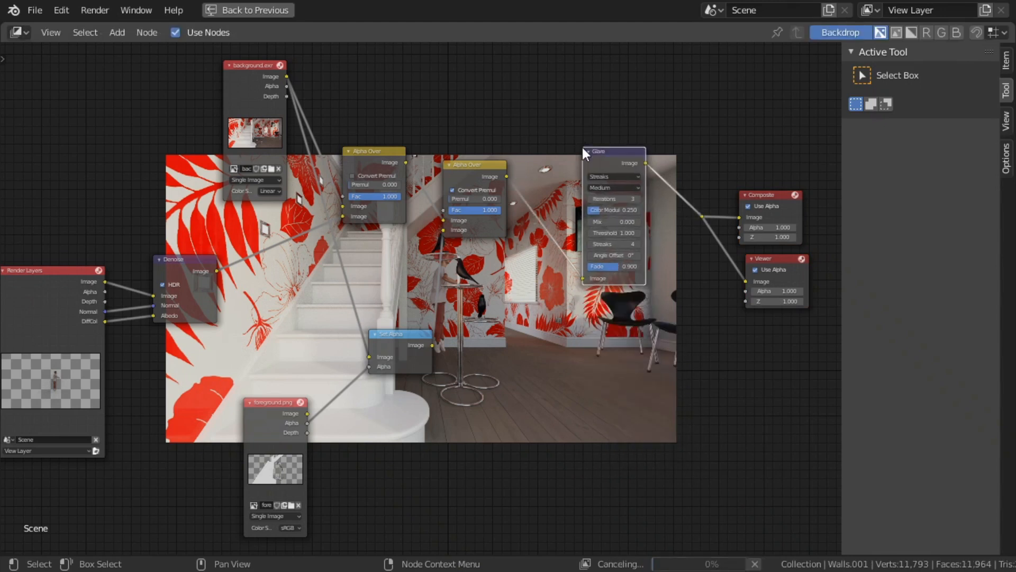
# Set the Glare node's type to Fog Glow and its size to 9
pyautogui.click(602, 175)
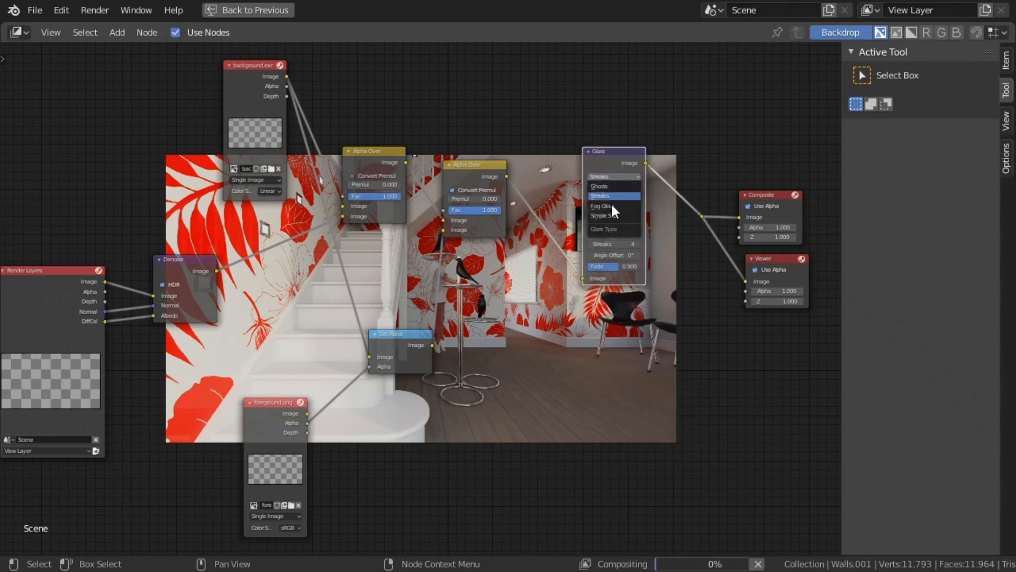
pyautogui.click(612, 205)
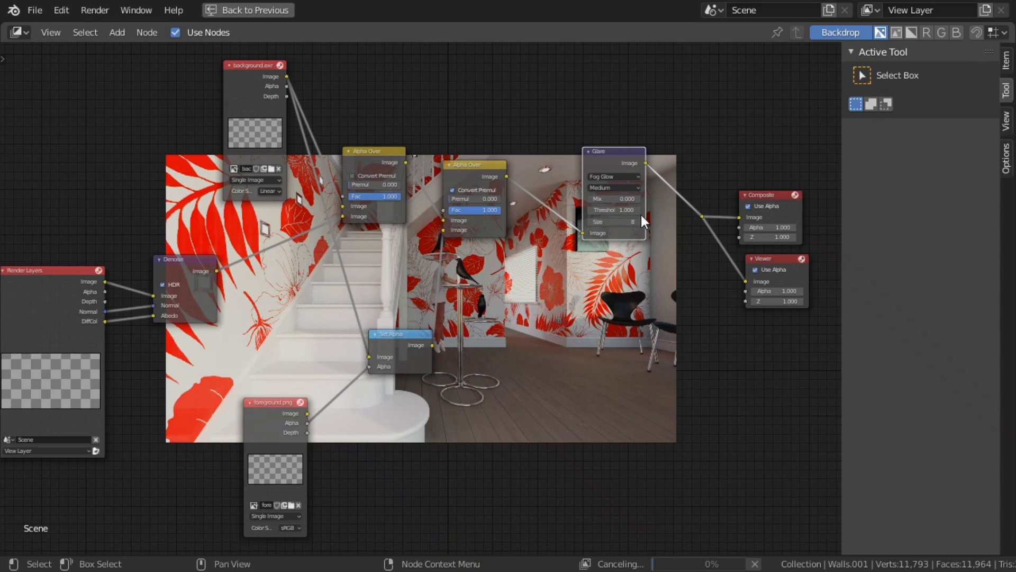
pyautogui.click(641, 222)
pyautogui.scroll(-2, 627, 364)
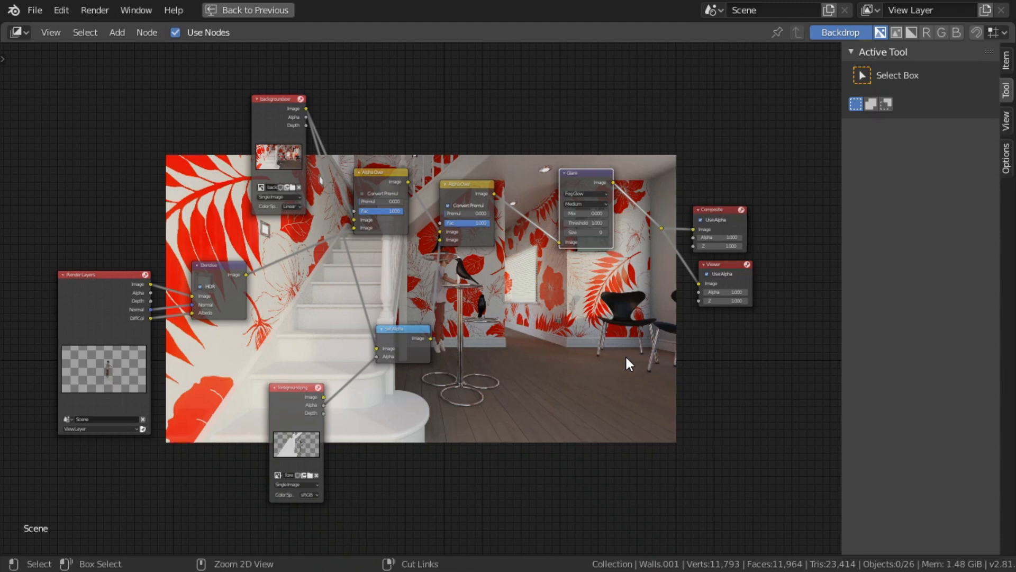
# Restore the full workspace layout and enable Motion Blur in the render settings
pyautogui.hotkey('ctrl', 'space')
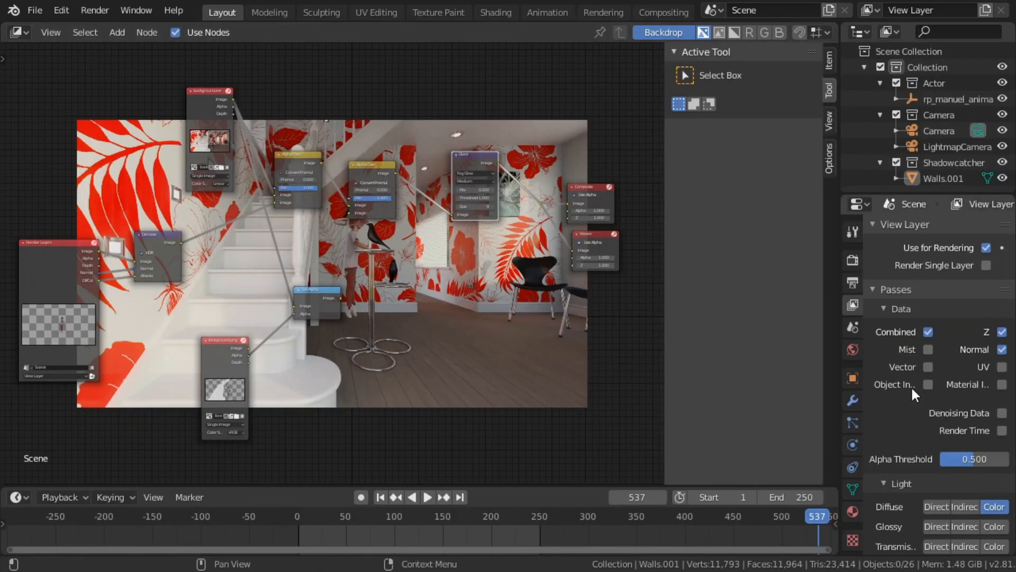
pyautogui.click(852, 260)
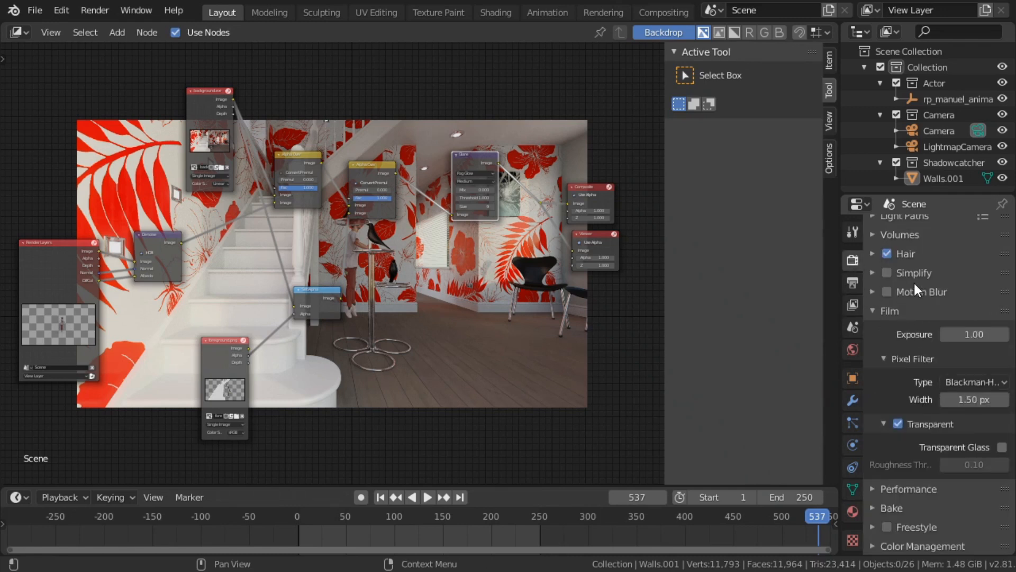
pyautogui.scroll(3, 918, 350)
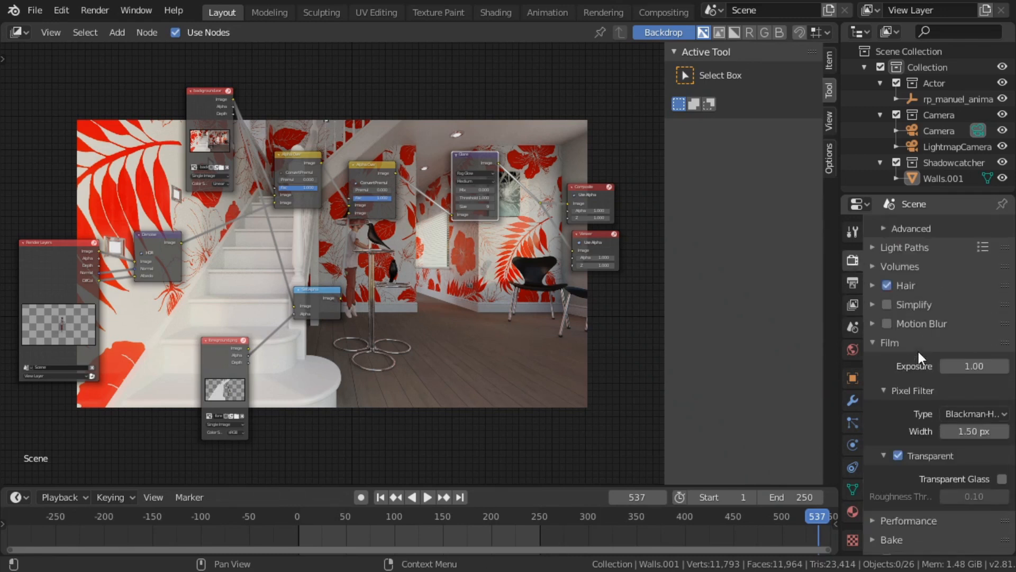
pyautogui.click(887, 355)
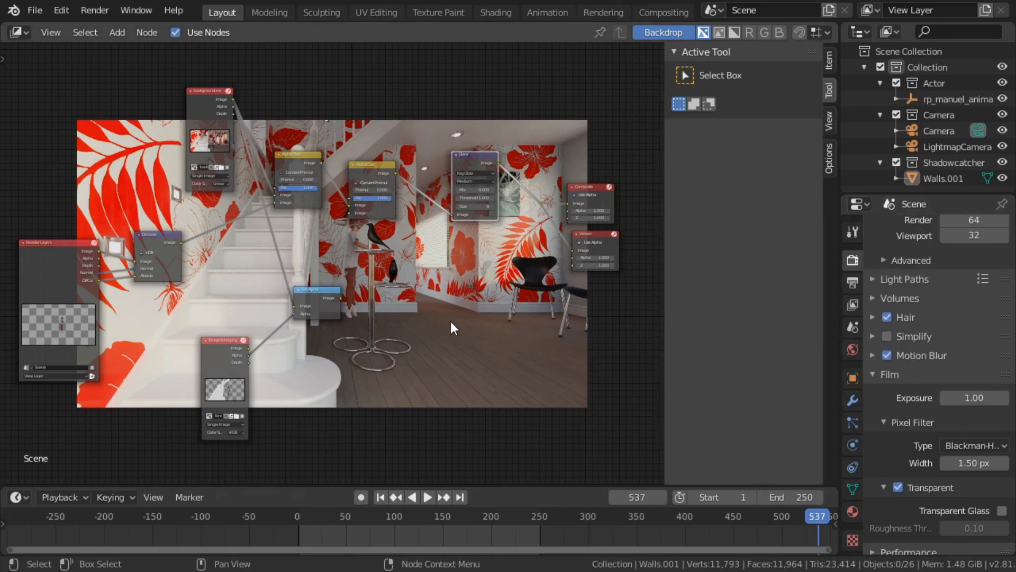
# Pack all external files into the .blend file
pyautogui.click(32, 7)
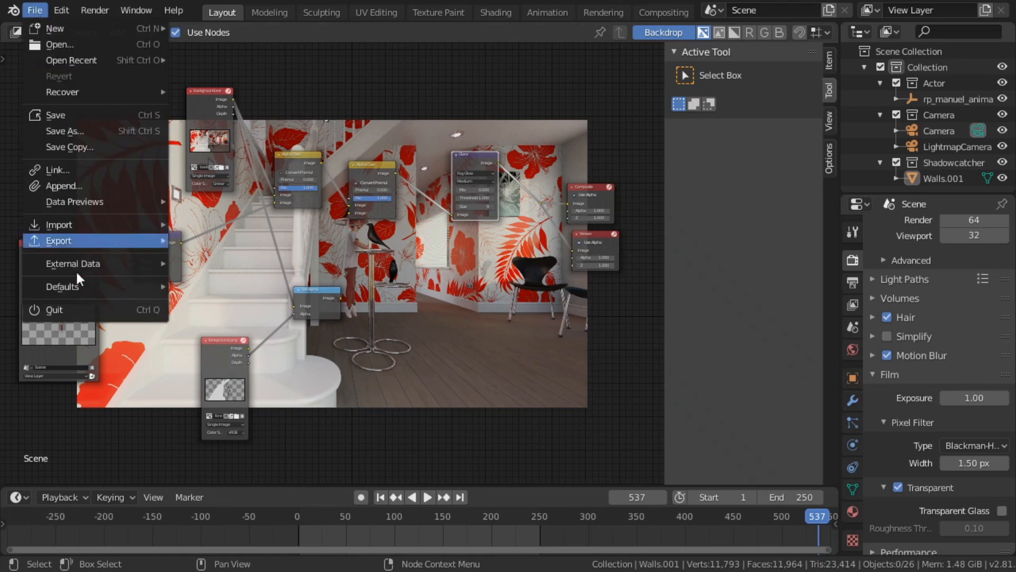
pyautogui.moveTo(82, 255)
pyautogui.click(183, 260)
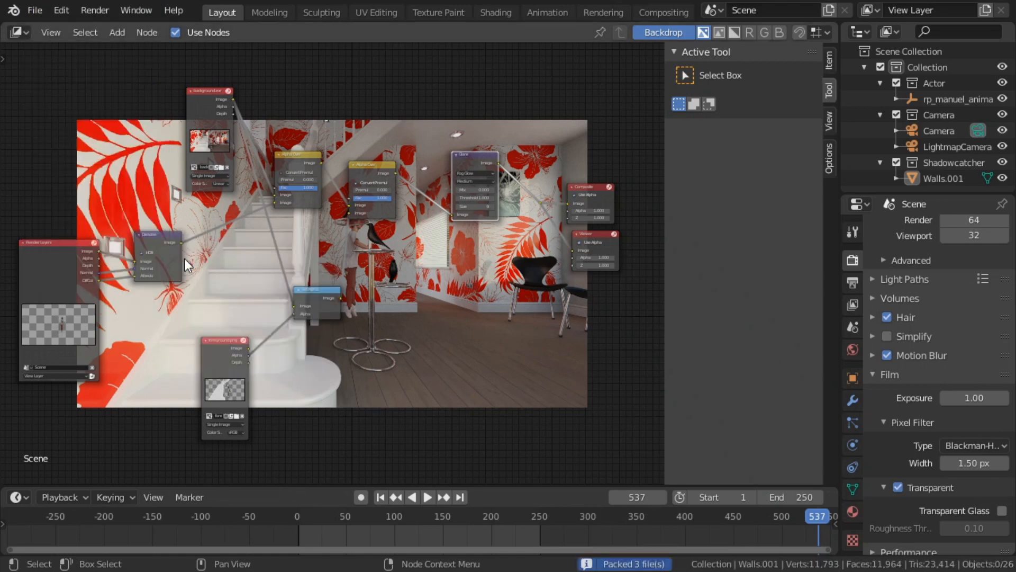